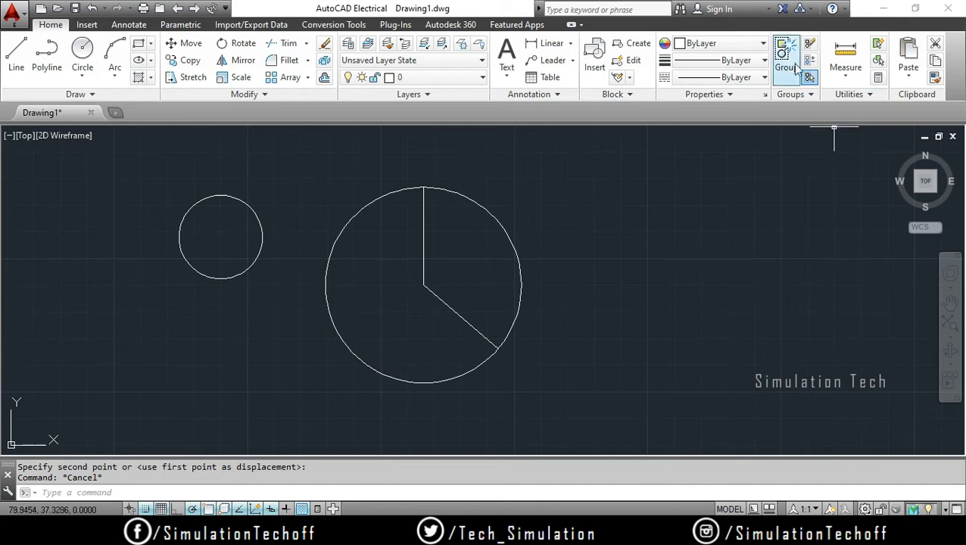
# Create a group named simulation from the small circle, the large circle and its two radius lines
pyautogui.click(786, 57)
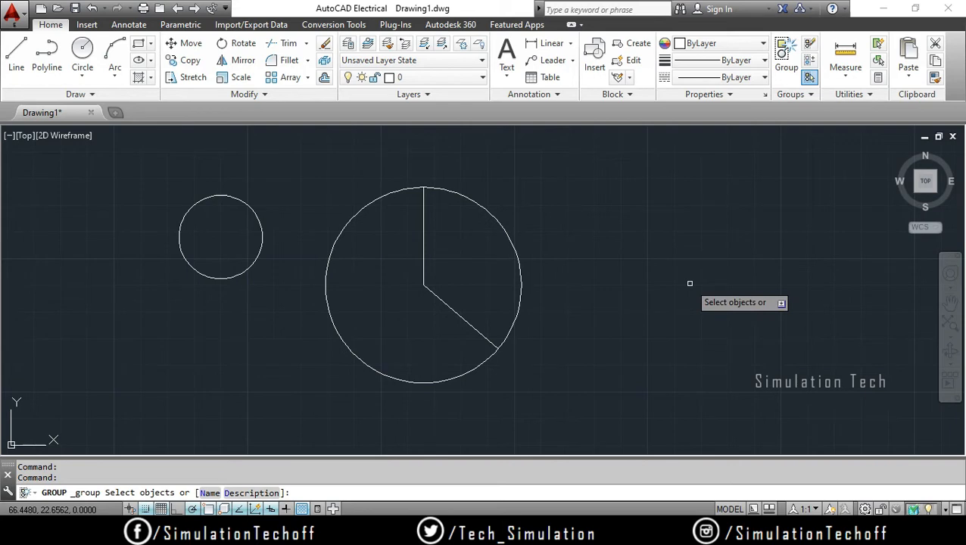
pyautogui.click(213, 494)
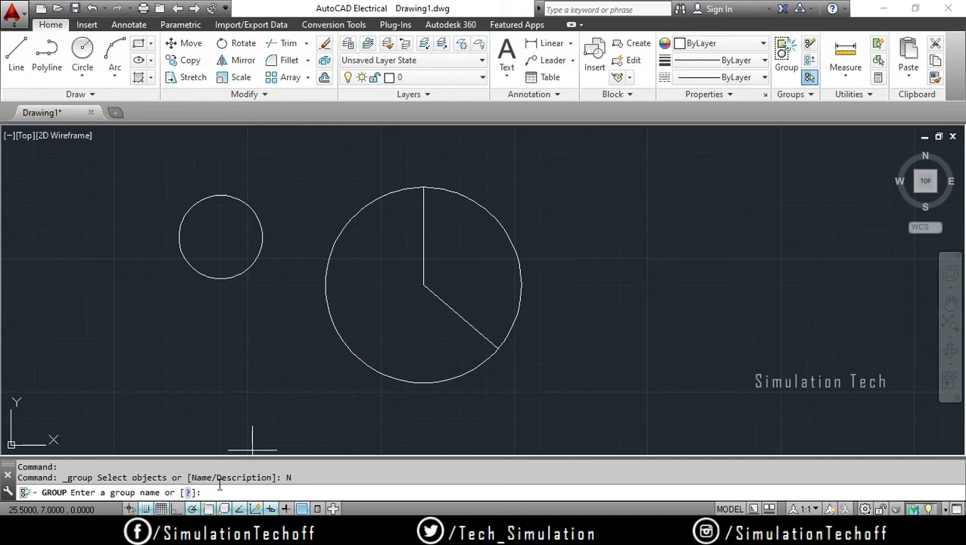
pyautogui.write('simulation')
pyautogui.press('Return')
pyautogui.write('Tech')
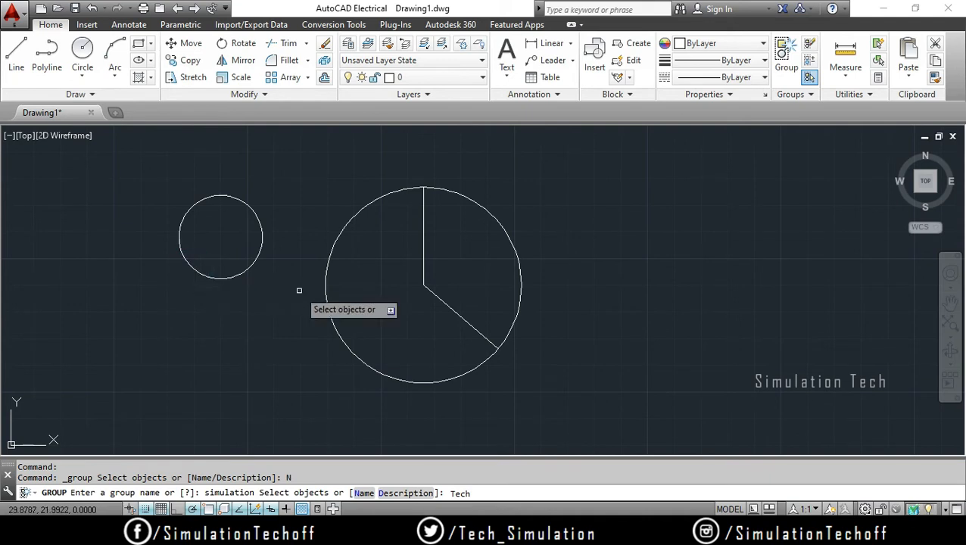
pyautogui.press('Return')
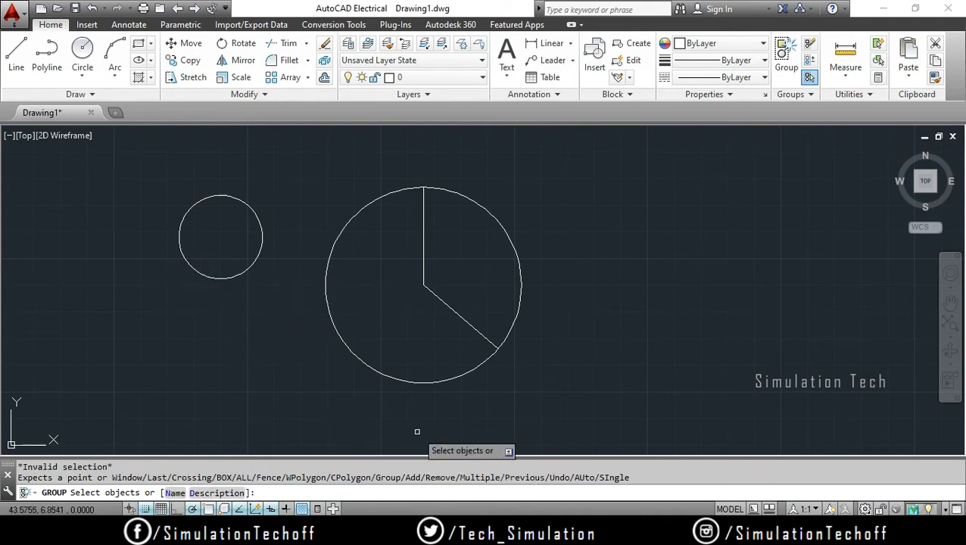
pyautogui.click(120, 150)
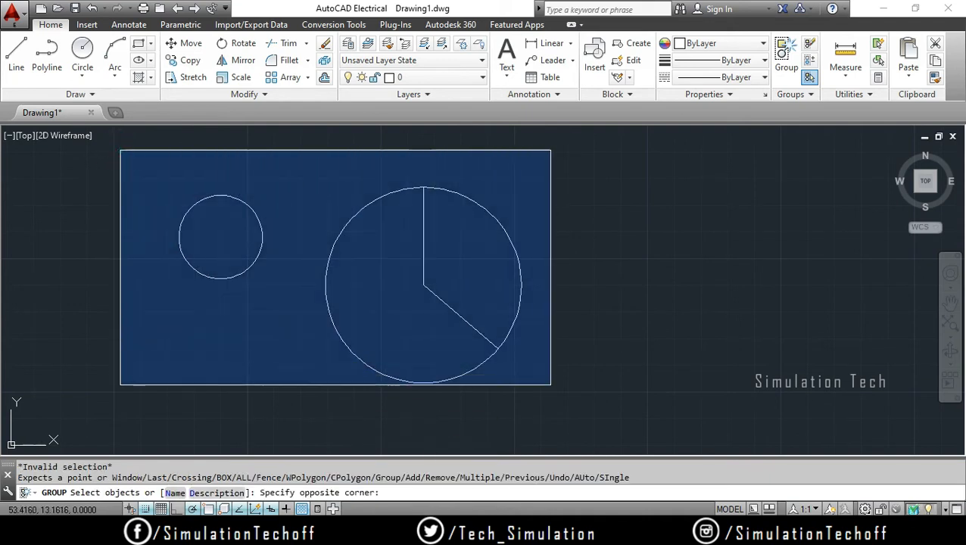
pyautogui.click(566, 406)
pyautogui.press('Return')
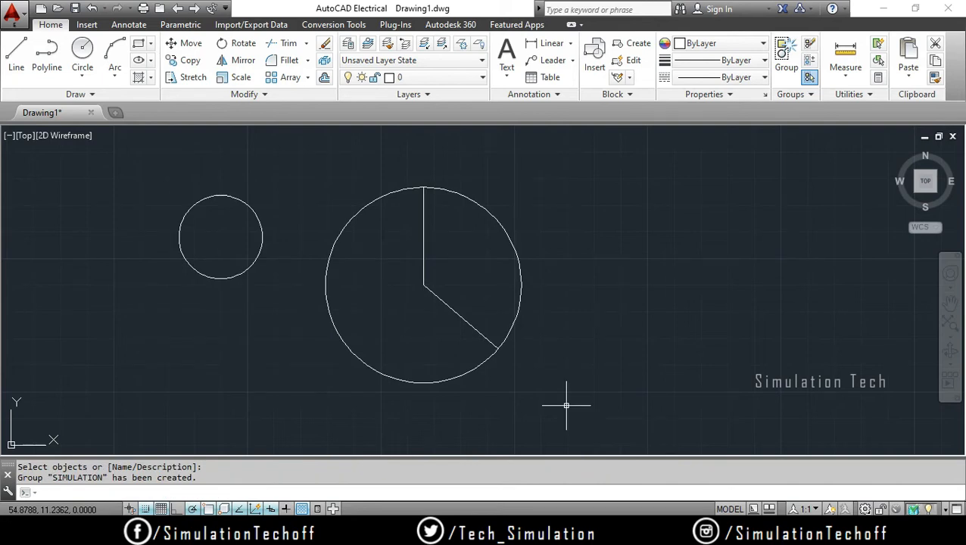
# Move the simulation group by its grip through several trial positions, ending back in the left half of the drawing area
pyautogui.click(427, 237)
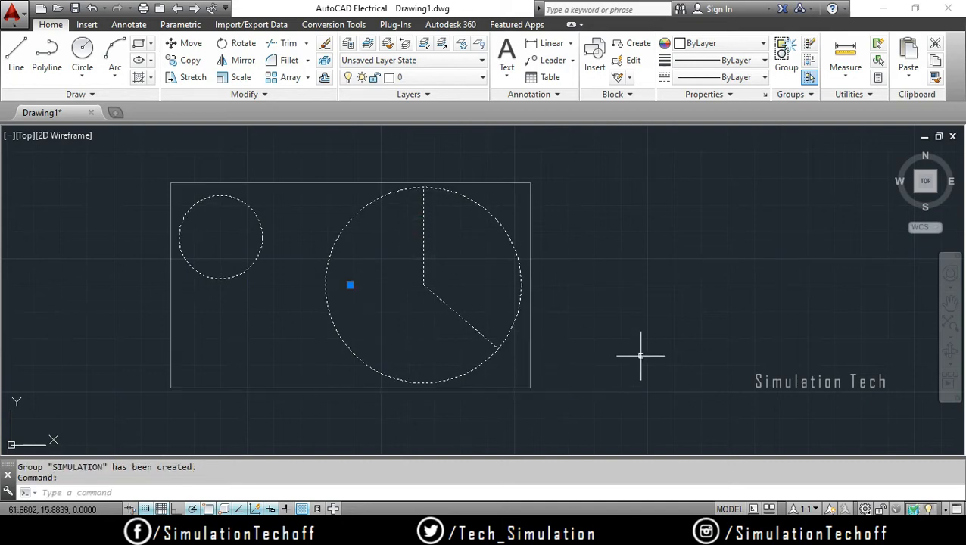
pyautogui.scroll(-2, 641, 355)
pyautogui.moveTo(641, 356)
pyautogui.mouseDown(button='middle')
pyautogui.moveTo(632, 341)
pyautogui.moveTo(520, 345)
pyautogui.mouseUp(button='middle')
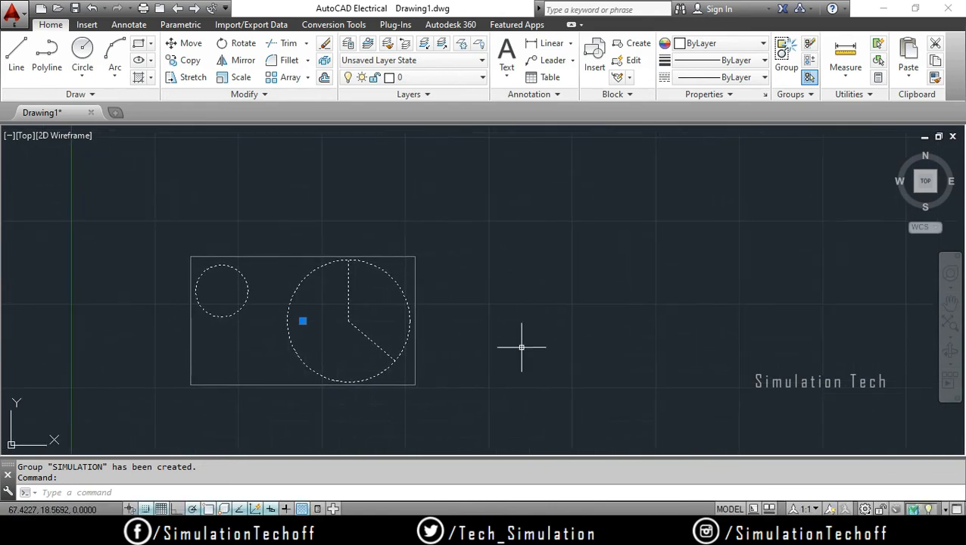
pyautogui.click(303, 321)
pyautogui.click(452, 224)
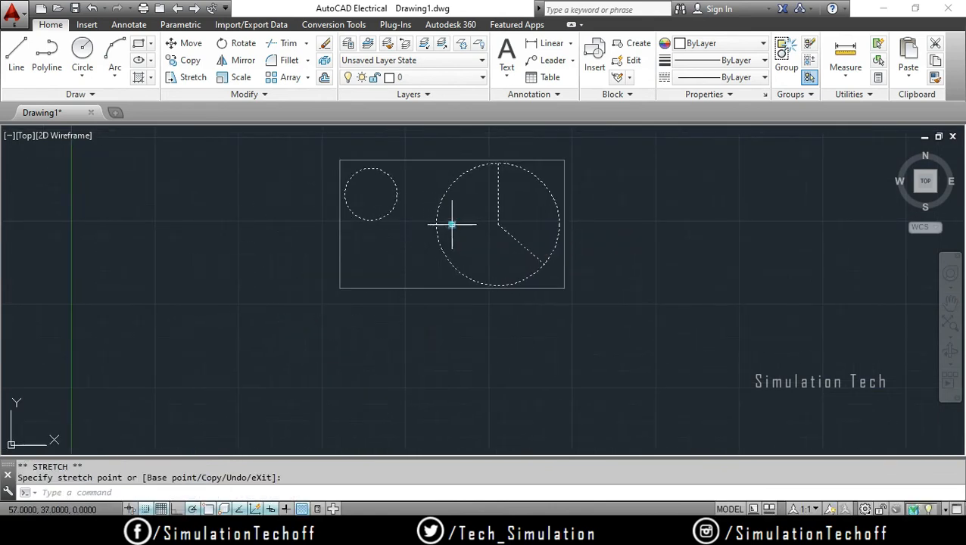
pyautogui.click(452, 224)
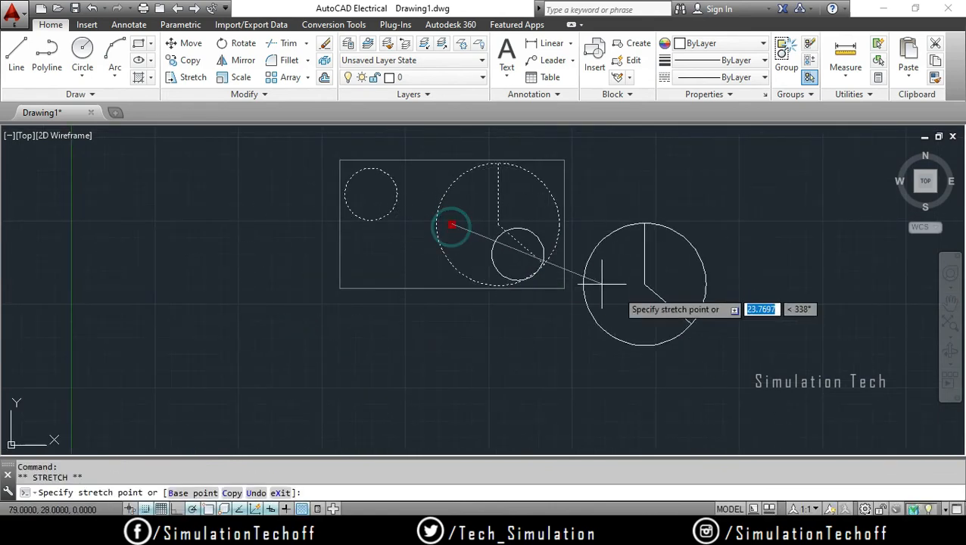
pyautogui.click(652, 298)
pyautogui.click(652, 298)
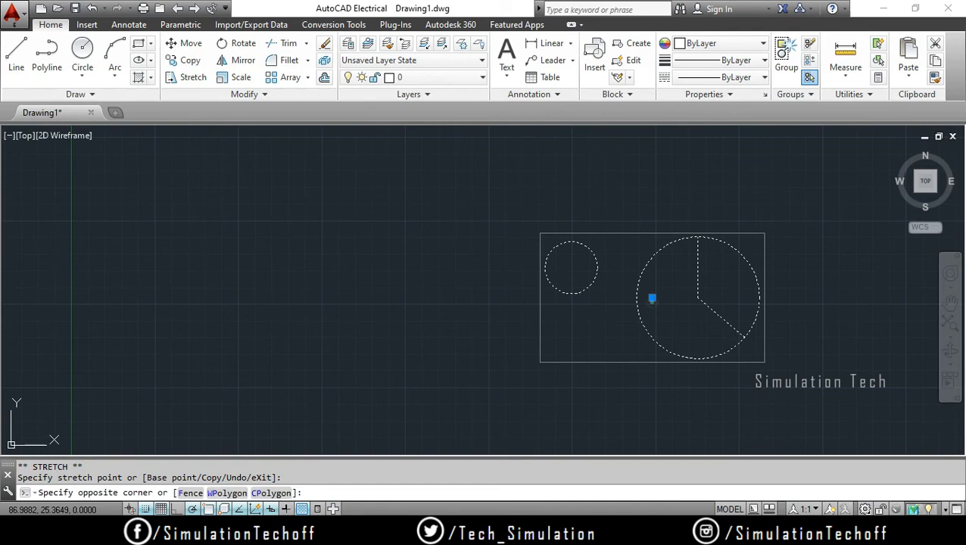
pyautogui.click(653, 297)
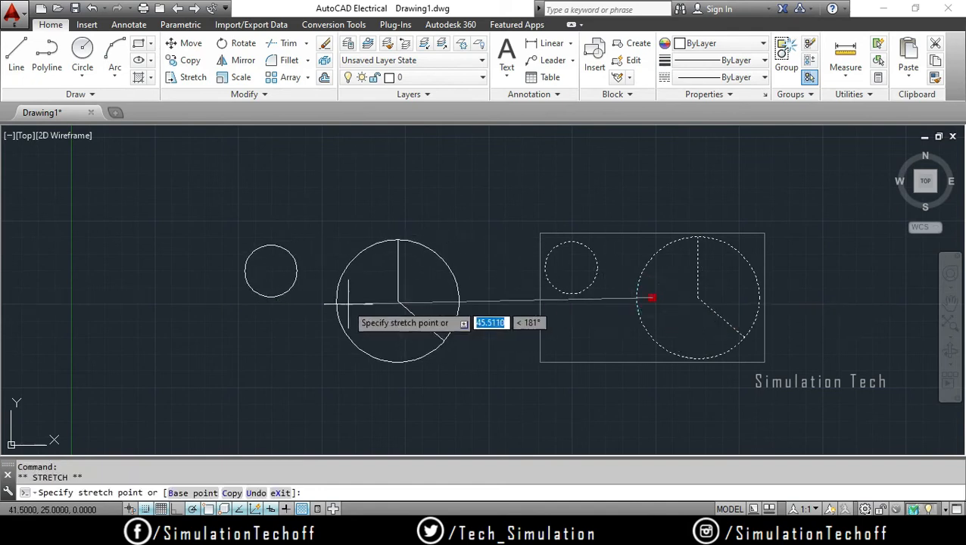
pyautogui.click(348, 303)
pyautogui.press('Escape')
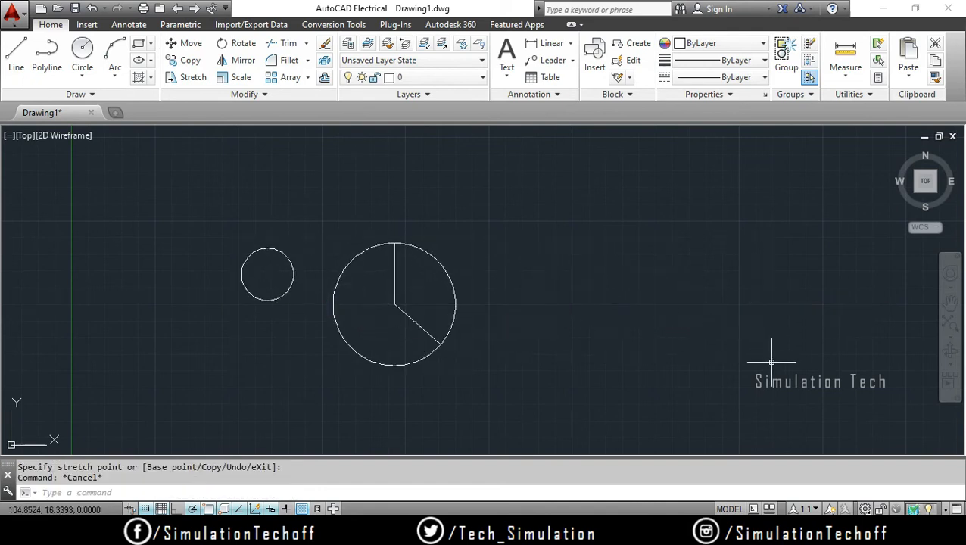
# Draw a separate circle above the group, between the small circle and the large circle
pyautogui.moveTo(760, 367); pyautogui.dragTo(718, 384, button='middle')
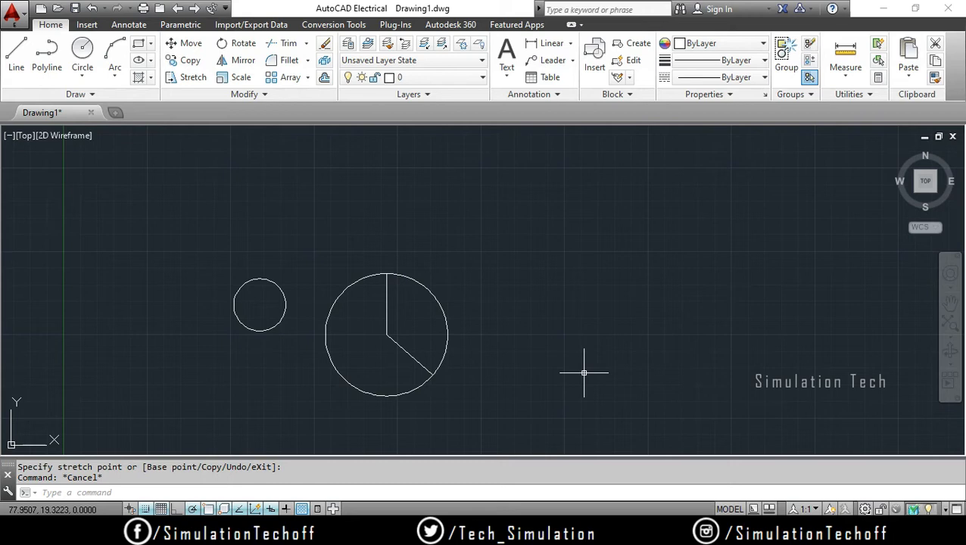
pyautogui.click(82, 49)
pyautogui.click(321, 218)
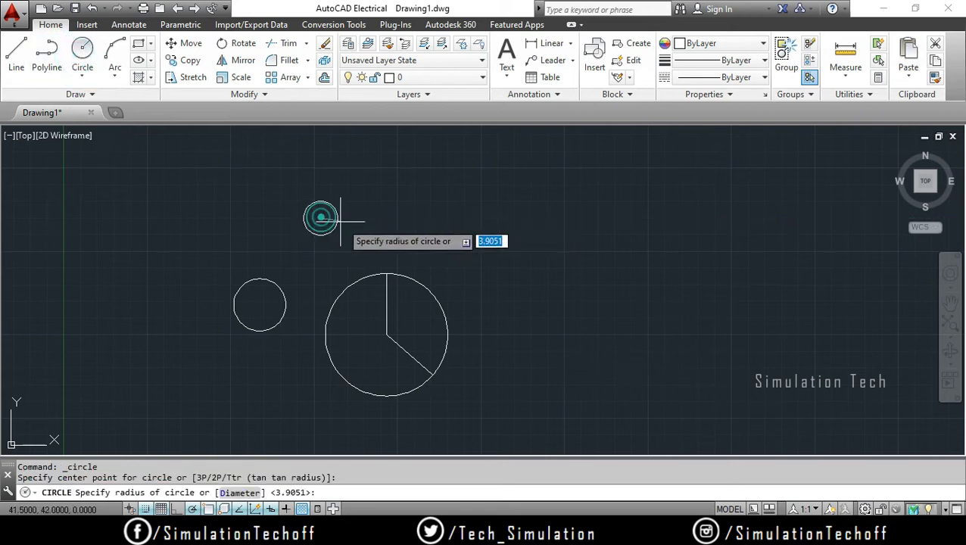
pyautogui.click(353, 228)
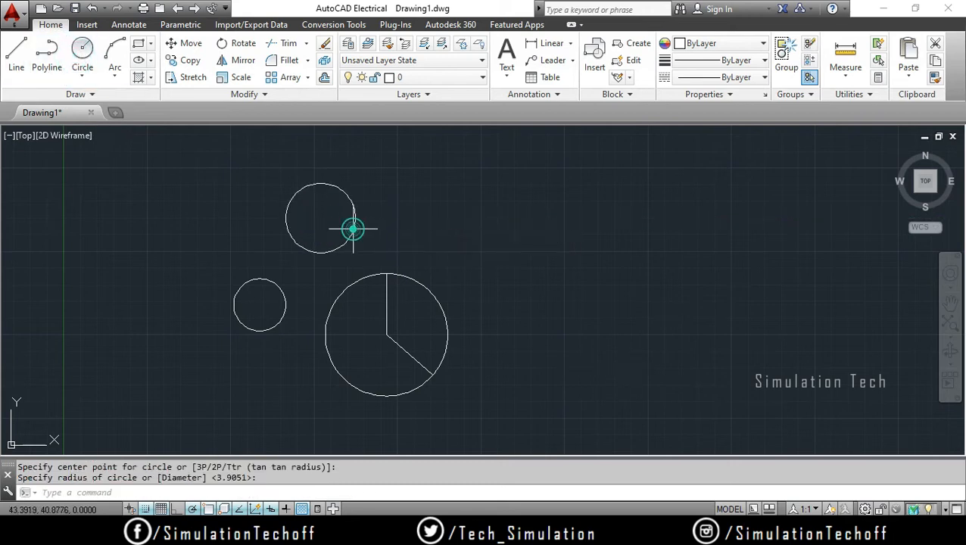
# Edit the simulation group to add the new upper circle to it
pyautogui.click(808, 64)
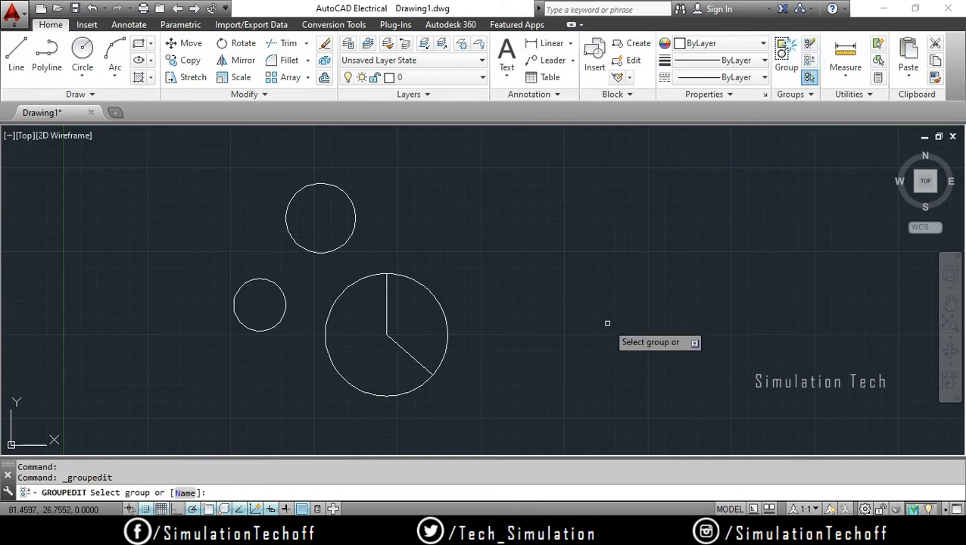
pyautogui.click(447, 313)
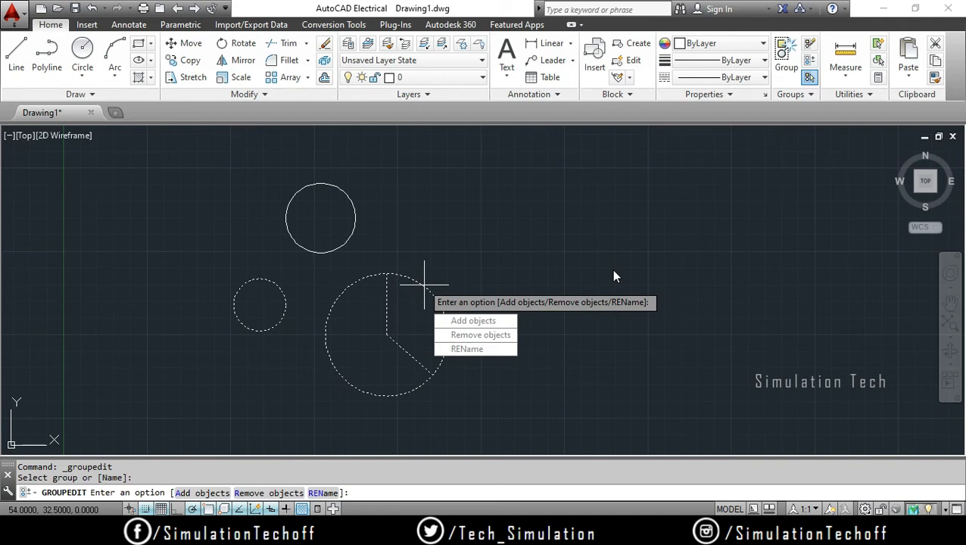
pyautogui.click(485, 321)
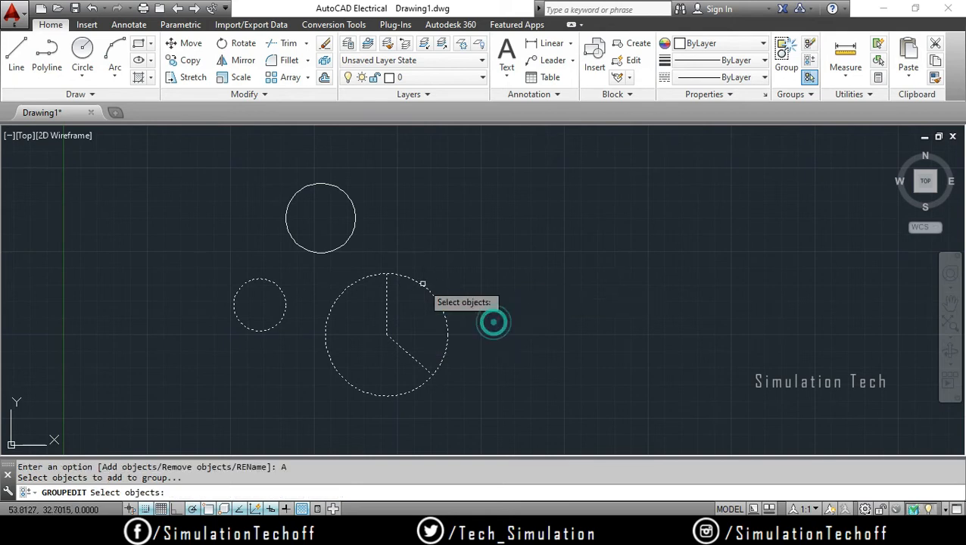
pyautogui.click(342, 245)
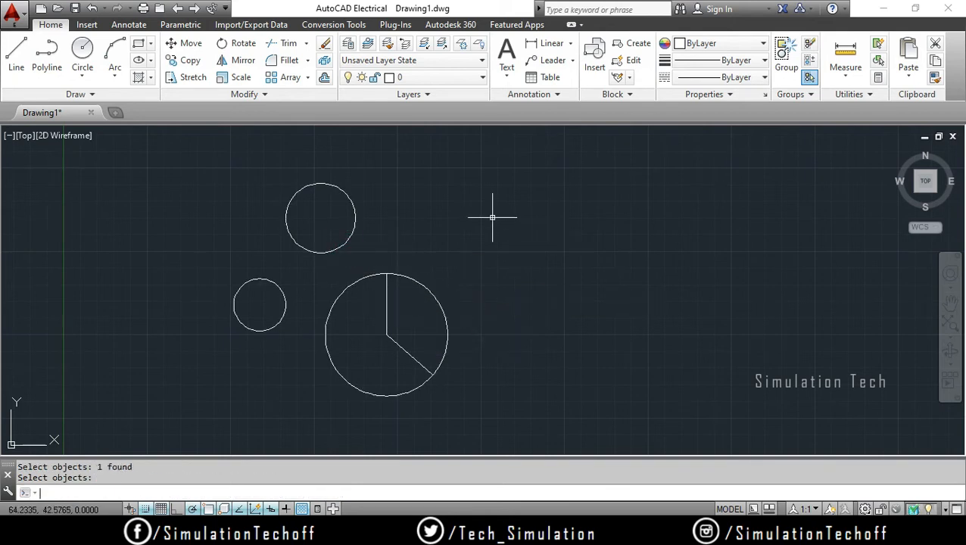
pyautogui.press('Return')
# Edit the simulation group to remove the small circle on its left from it
pyautogui.click(435, 291)
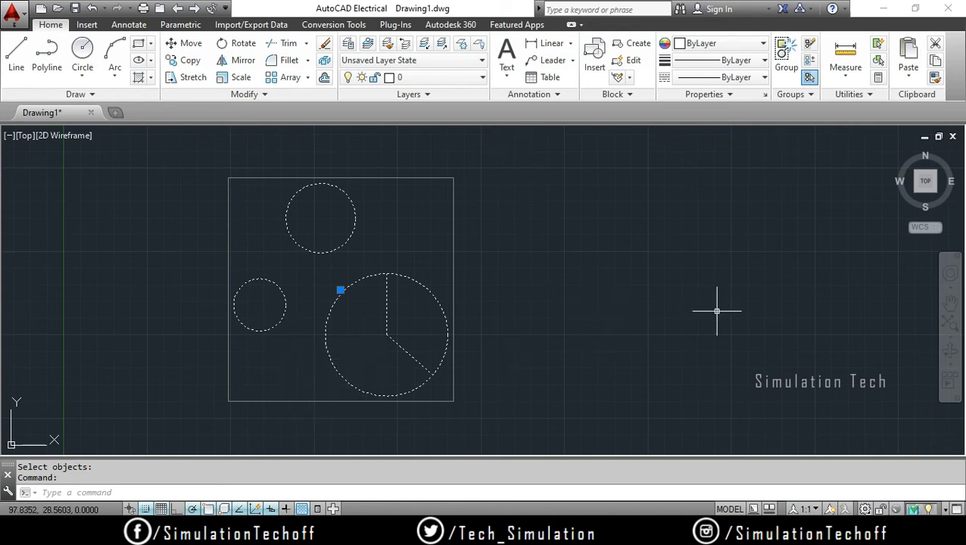
pyautogui.click(809, 61)
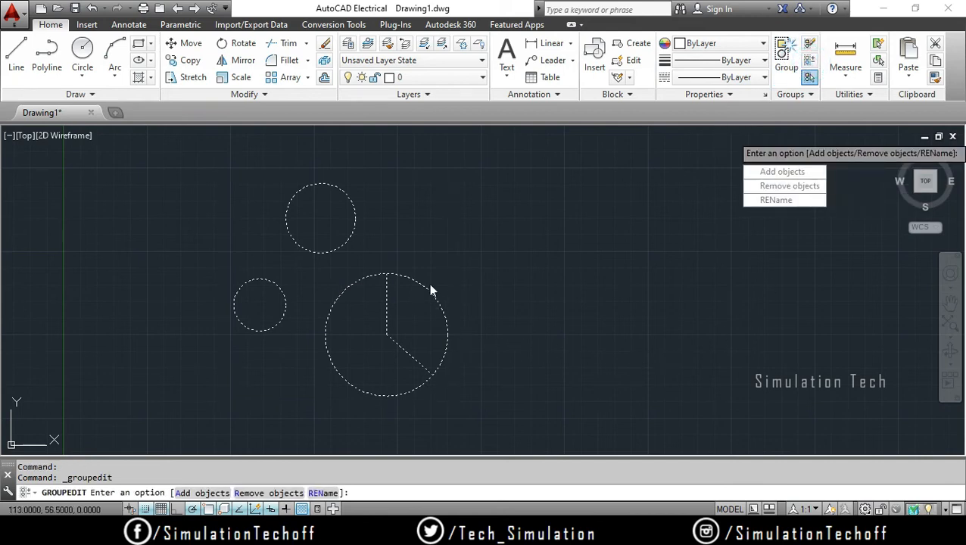
pyautogui.click(798, 188)
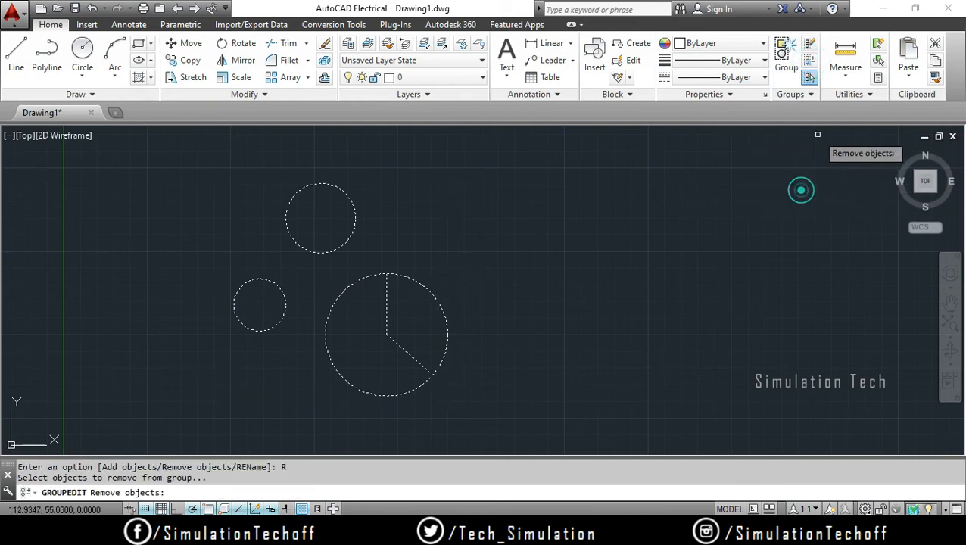
pyautogui.click(285, 305)
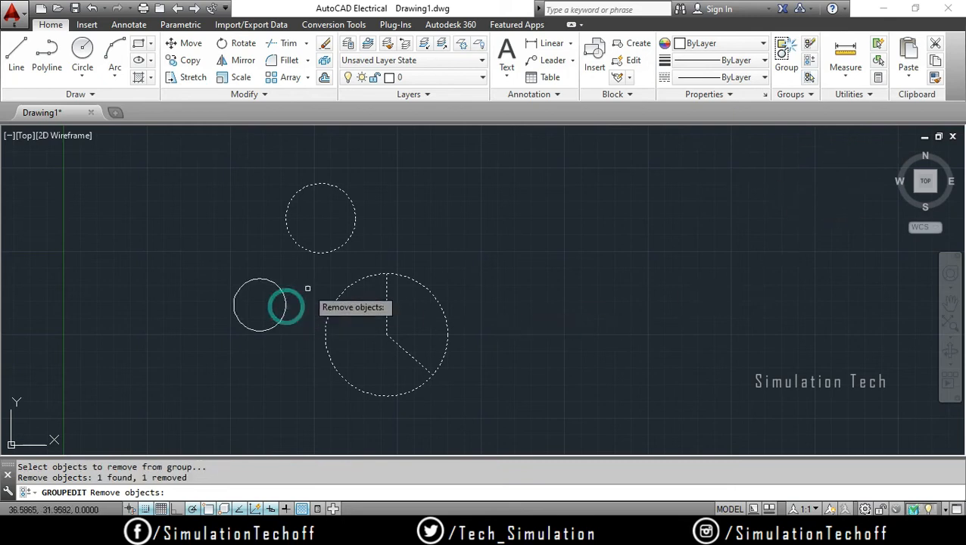
pyautogui.press('Return')
pyautogui.press('Return')
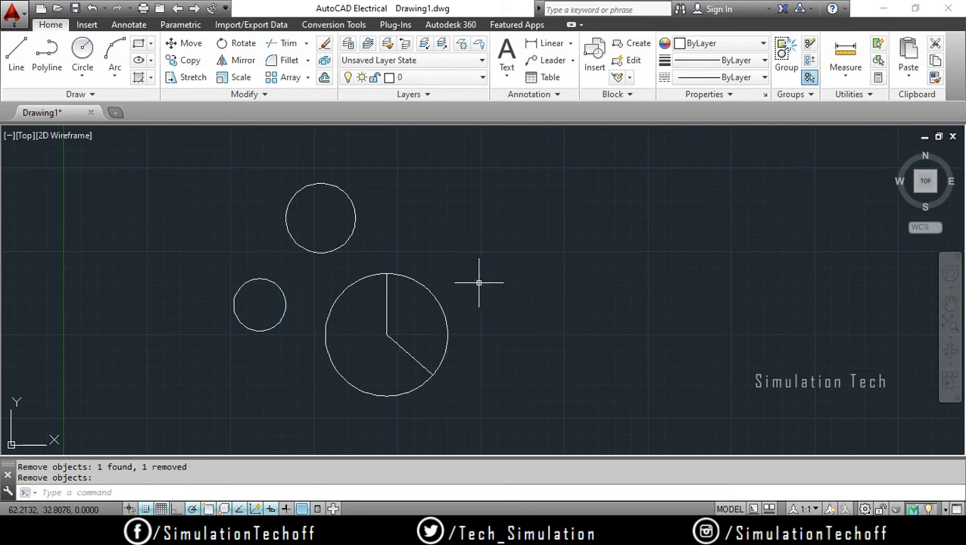
# Move the edited group by its grip to the right, away from the removed small circle
pyautogui.click(437, 288)
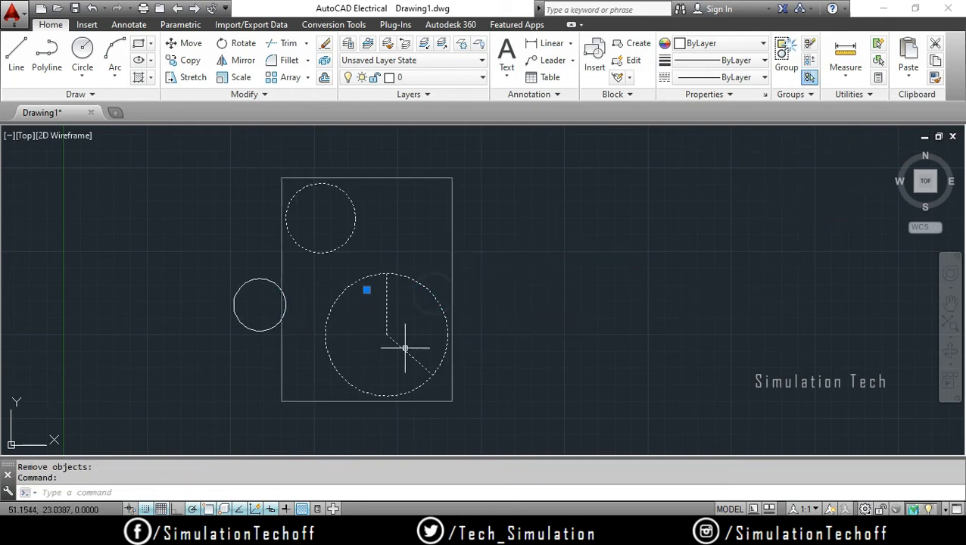
pyautogui.click(366, 290)
pyautogui.click(500, 282)
pyautogui.press('Escape')
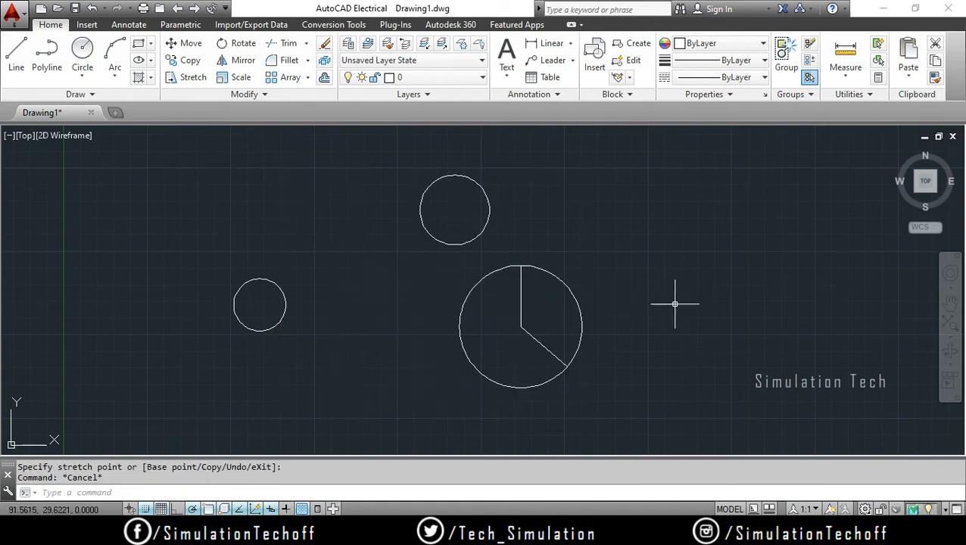
# Turn group selection off and select only the large circle within the group
pyautogui.moveTo(708, 309); pyautogui.dragTo(631, 307, button='middle')
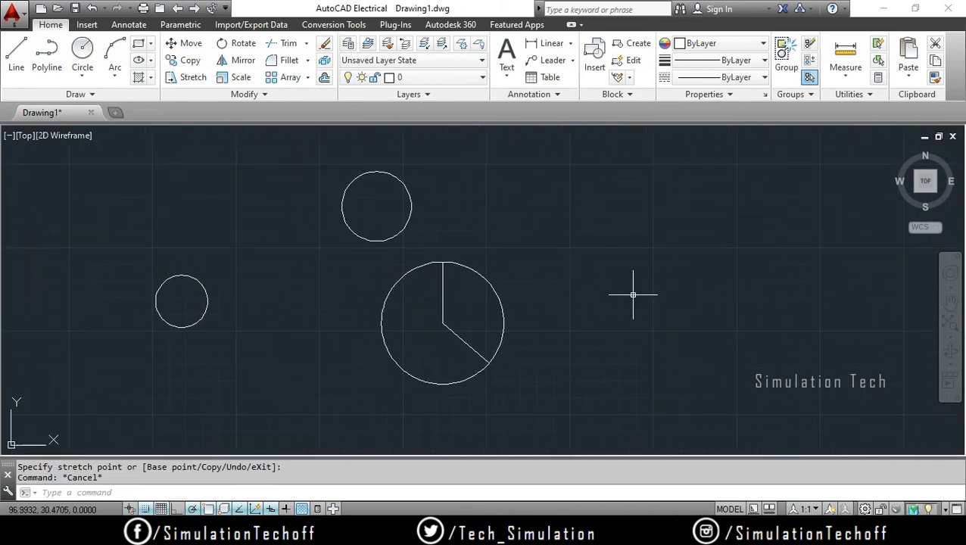
pyautogui.click(808, 81)
pyautogui.click(459, 265)
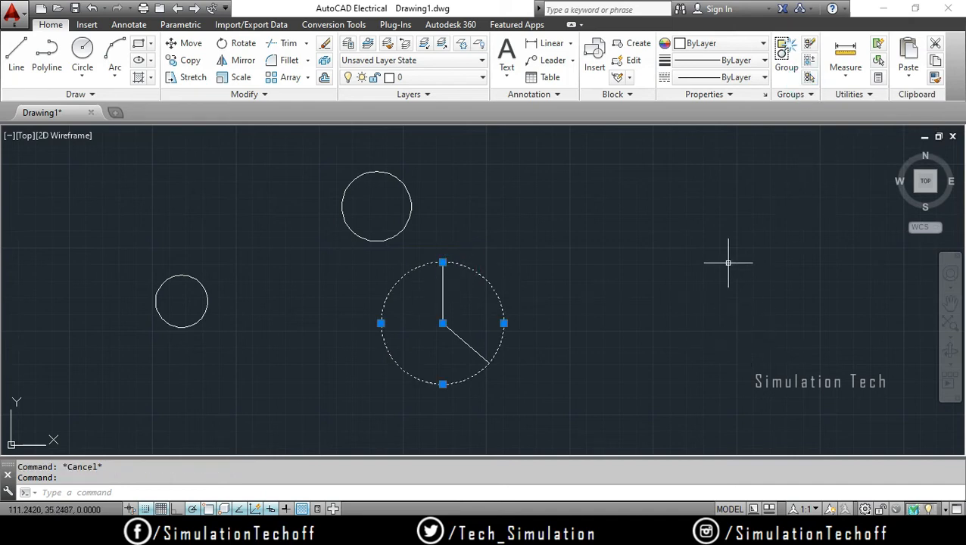
# Turn group selection back on, check it by selecting the whole group through its upper circle, and clear the selection
pyautogui.click(811, 79)
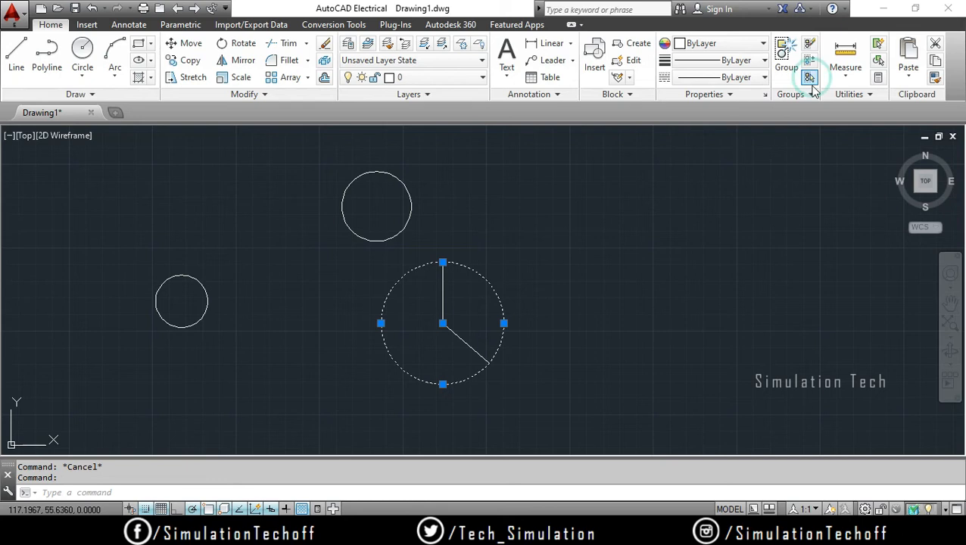
pyautogui.click(397, 224)
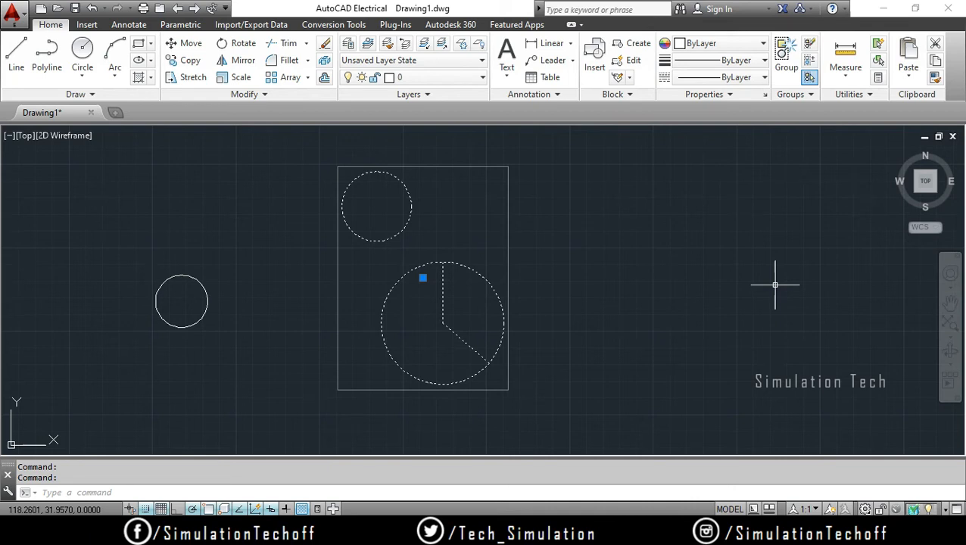
pyautogui.press('Escape')
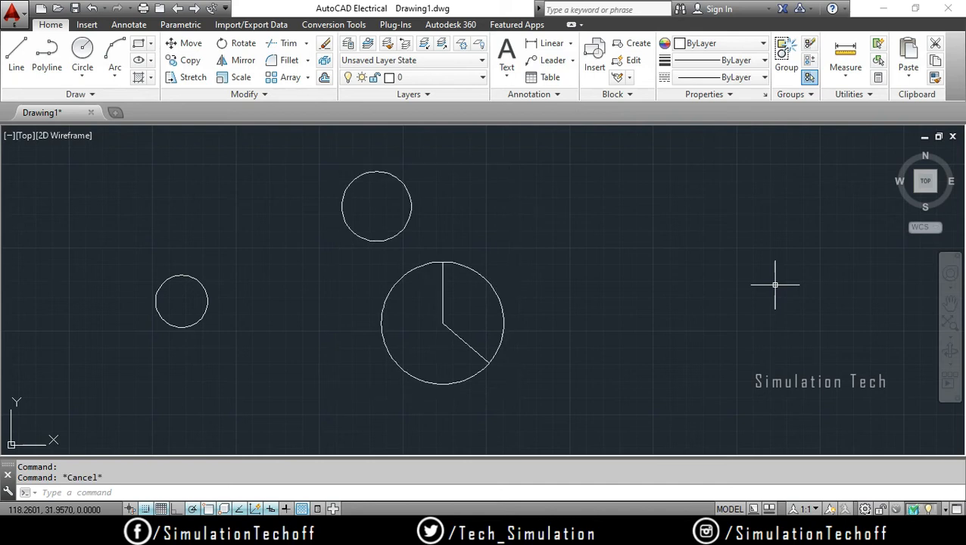
# Ungroup the simulation group and select the large circle on its own to check the separation
pyautogui.click(811, 47)
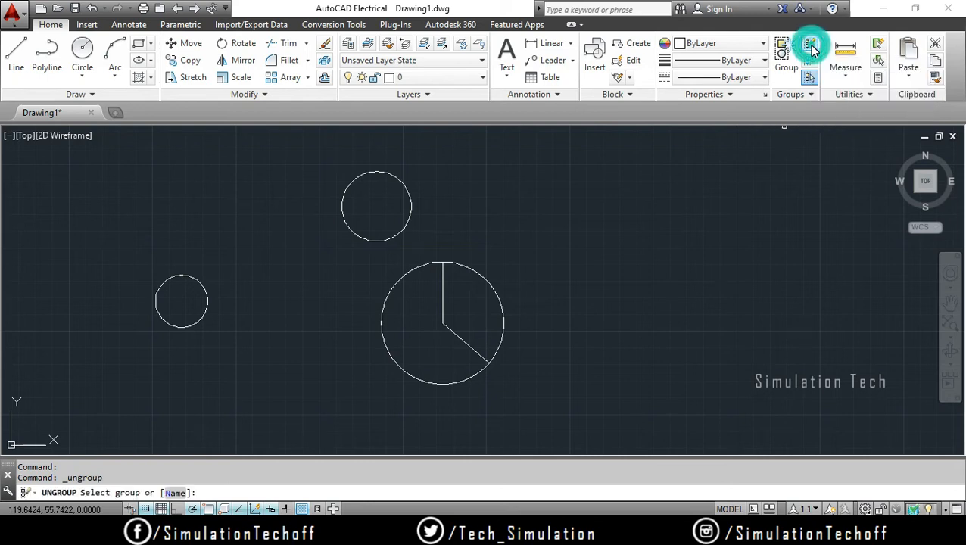
pyautogui.click(395, 233)
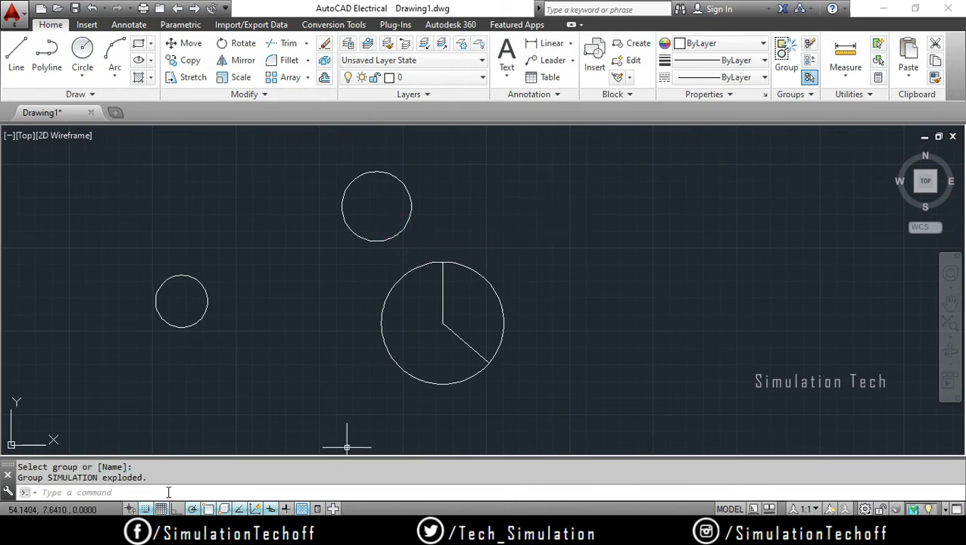
pyautogui.click(494, 289)
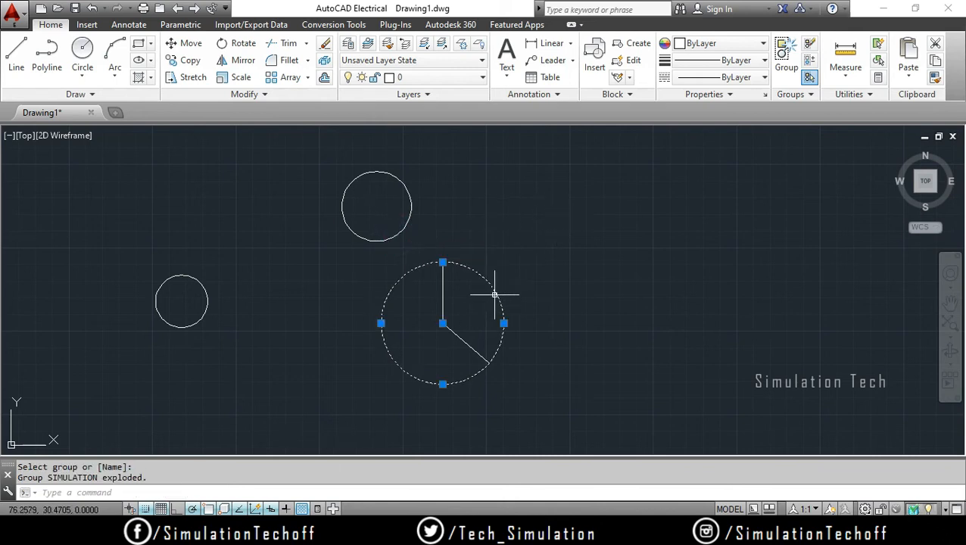
# Select the vertical line and the upper circle individually to check that they are separate, and clear the selection
pyautogui.click(443, 287)
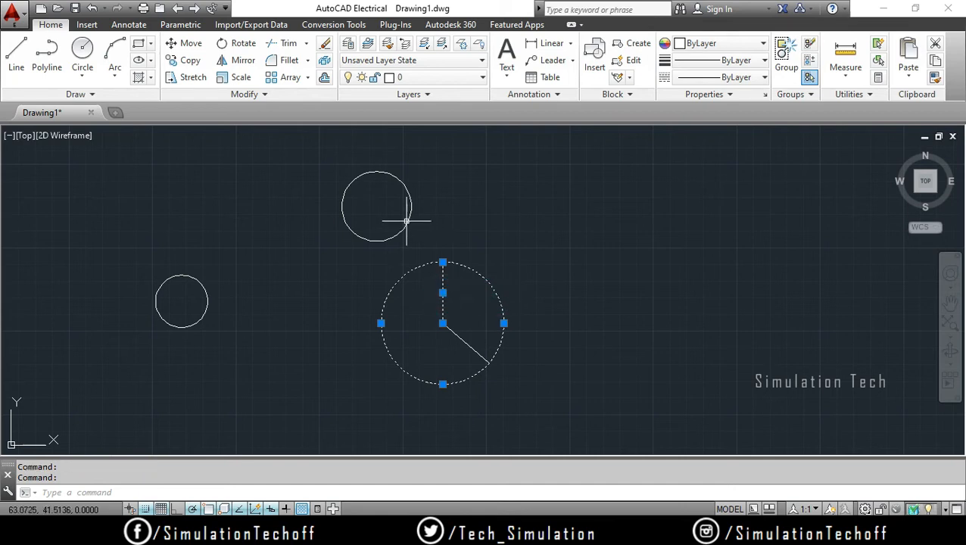
pyautogui.click(408, 222)
pyautogui.press('Escape')
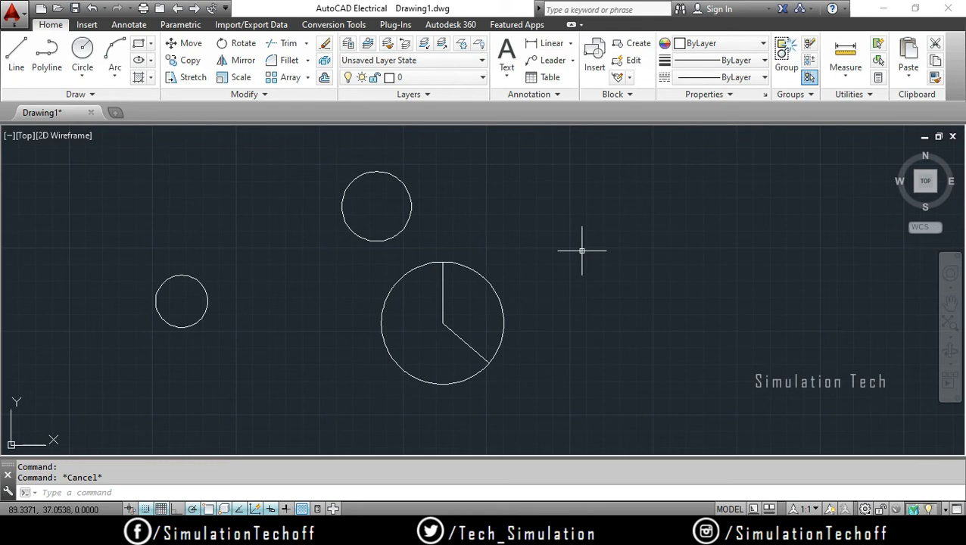
# Erase all the circles and lines from the drawing
pyautogui.click(120, 160)
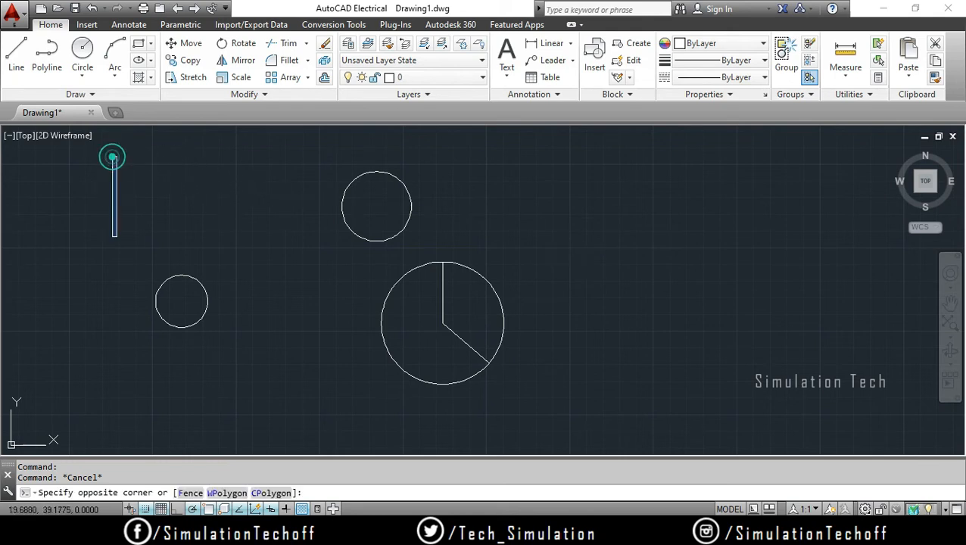
pyautogui.click(603, 420)
pyautogui.press('Delete')
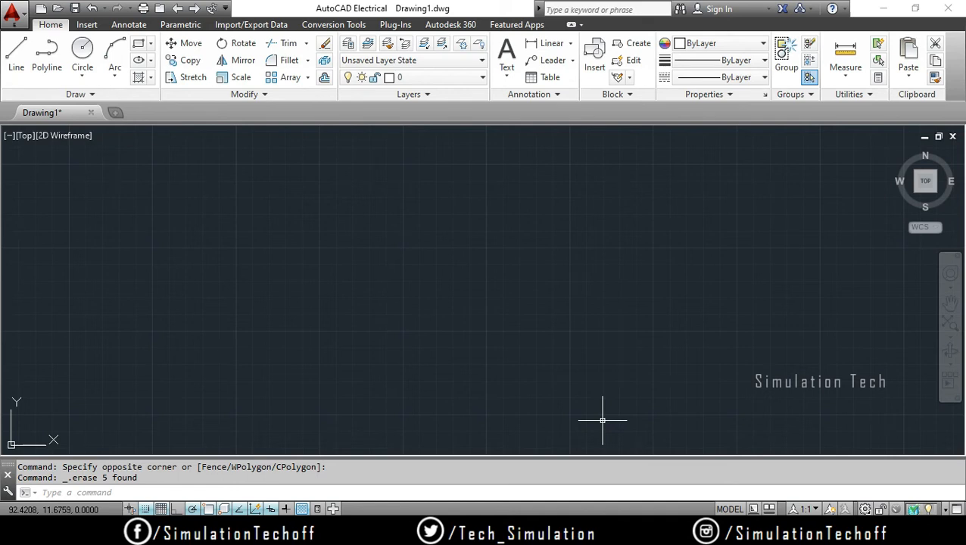
# Draw a horizontal rectangle about 43 units wide in the middle of the empty drawing
pyautogui.click(139, 43)
pyautogui.click(295, 202)
pyautogui.click(583, 324)
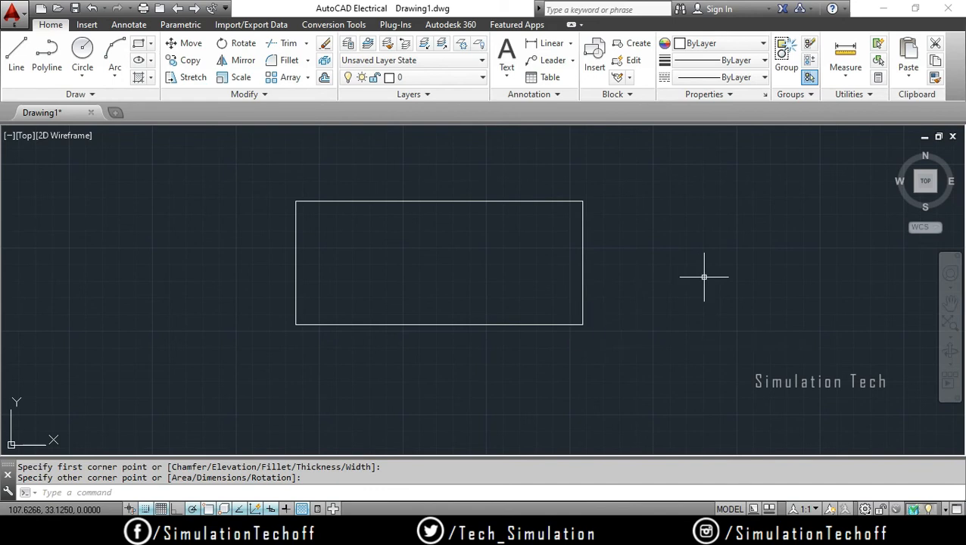
# Measure the rectangle's width between its two lower corners with the Distance tool
pyautogui.click(848, 79)
pyautogui.click(858, 102)
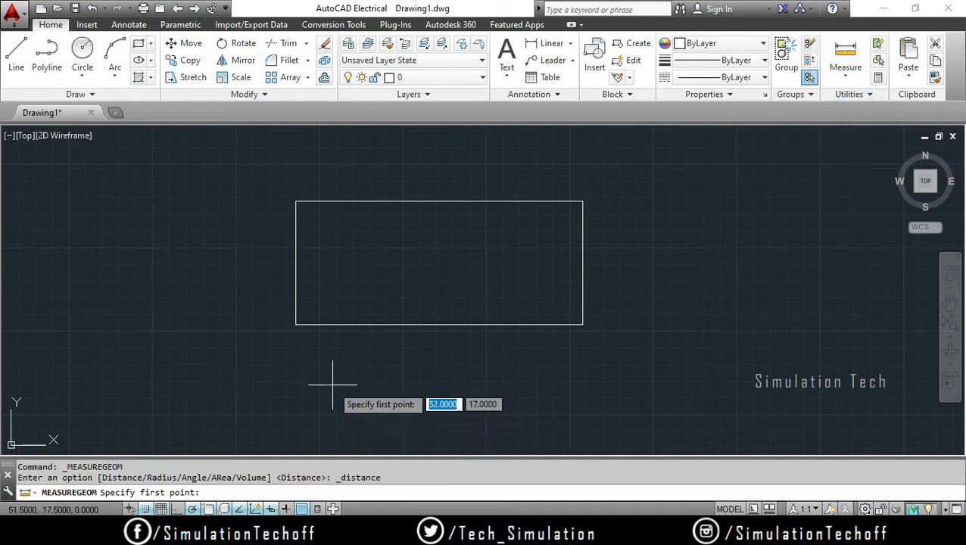
pyautogui.click(295, 324)
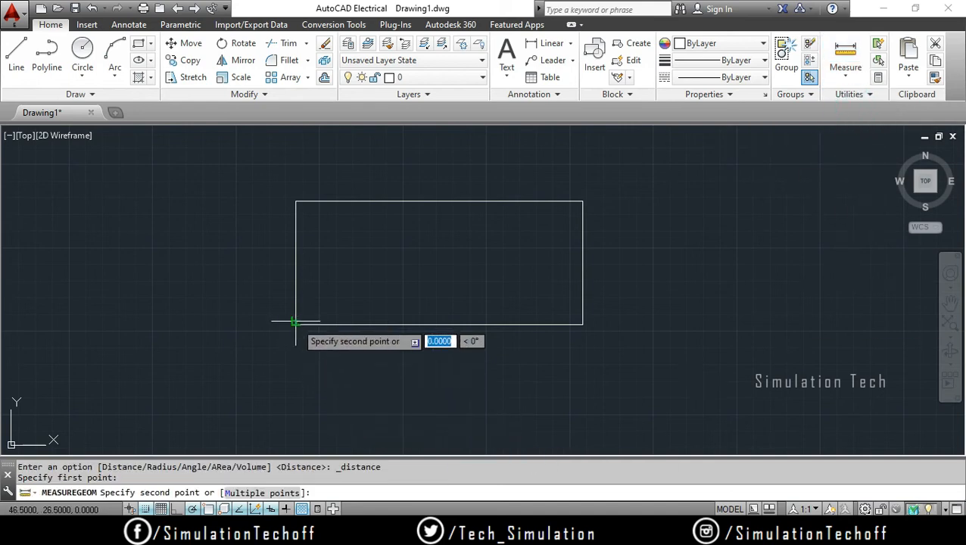
pyautogui.click(583, 319)
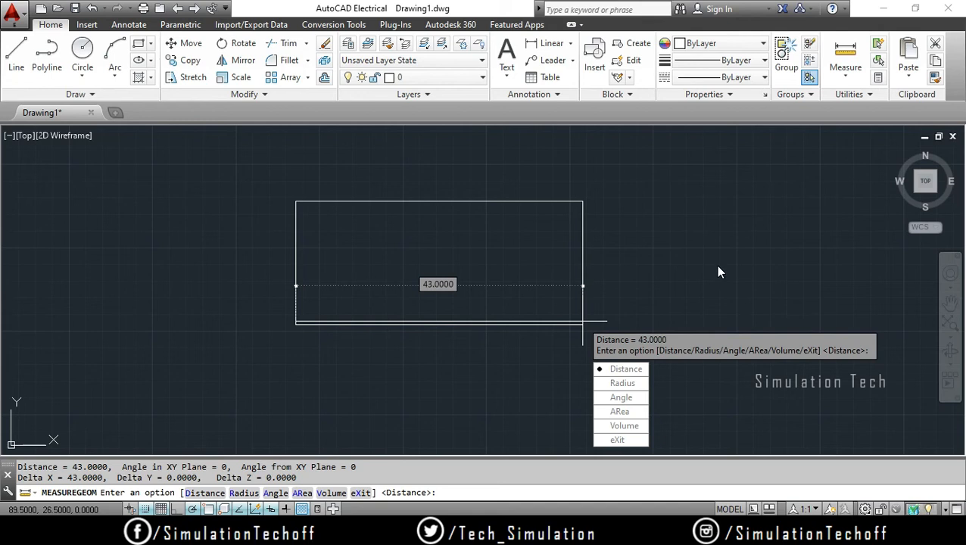
pyautogui.press('Escape')
# Draw a circle with a radius of about 10.12 units to the right of the rectangle
pyautogui.moveTo(670, 265); pyautogui.dragTo(535, 295, button='middle')
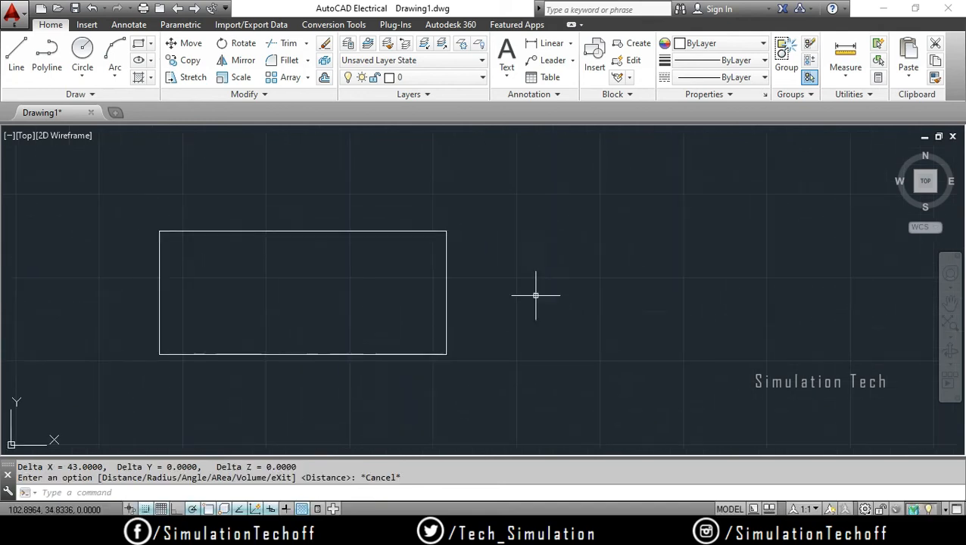
pyautogui.click(82, 51)
pyautogui.click(620, 298)
pyautogui.click(675, 334)
pyautogui.press('Escape')
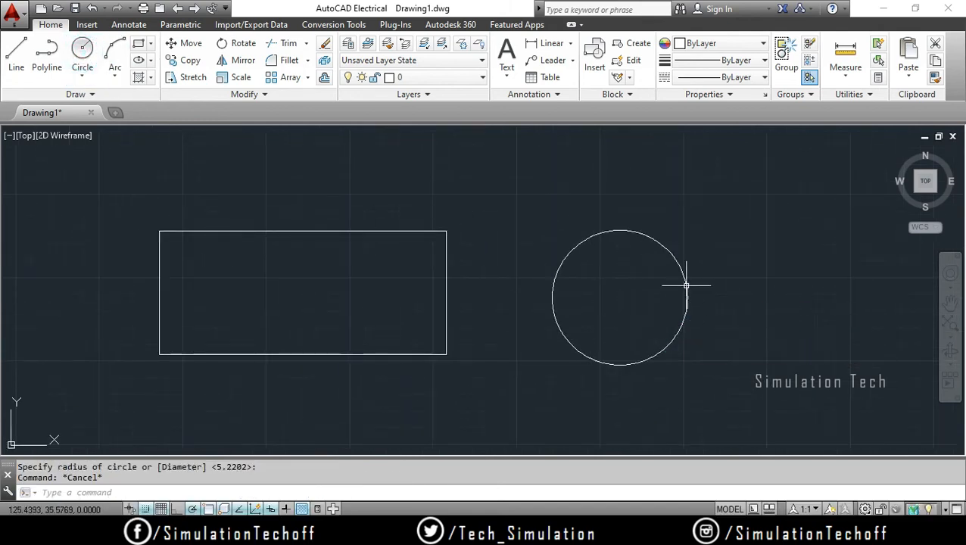
# Measure the circle's radius with the Radius tool
pyautogui.click(845, 74)
pyautogui.click(856, 135)
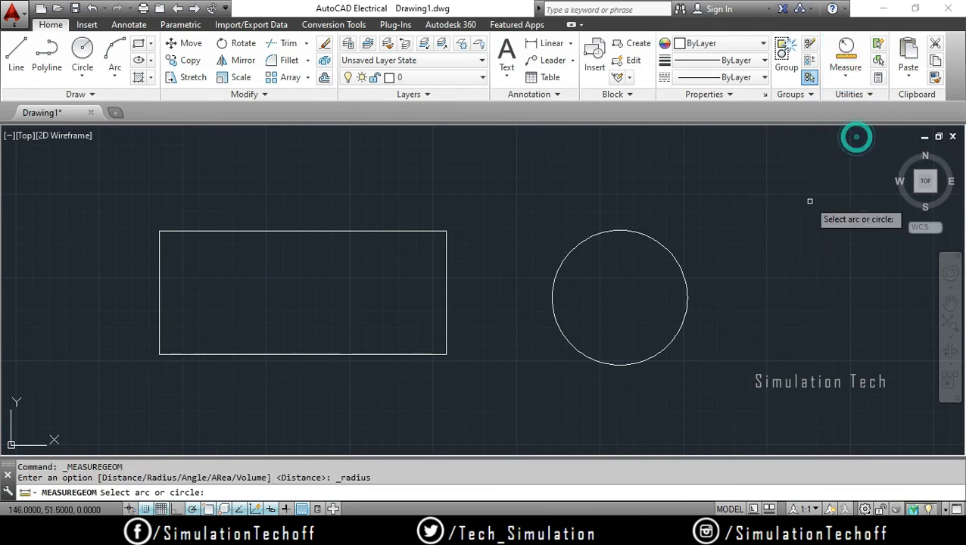
pyautogui.click(683, 274)
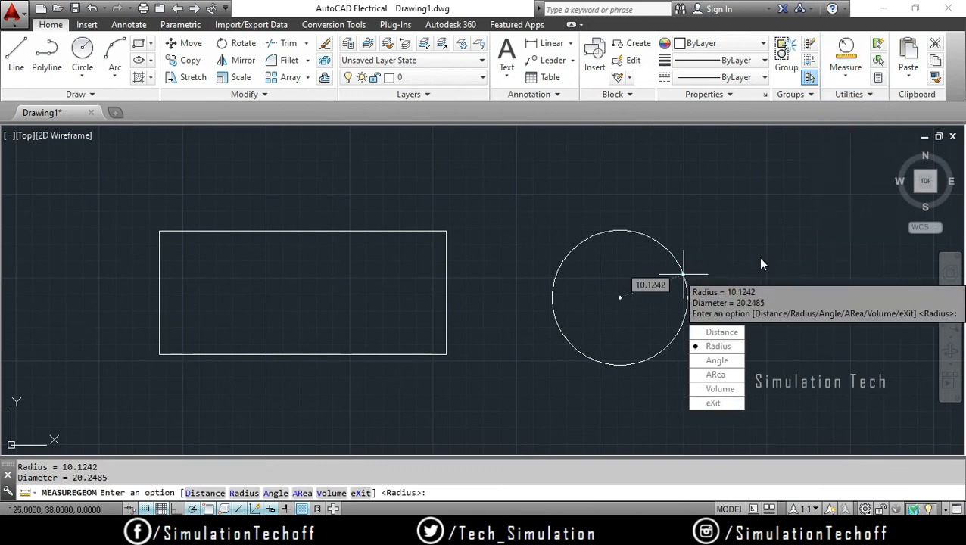
pyautogui.press('Escape')
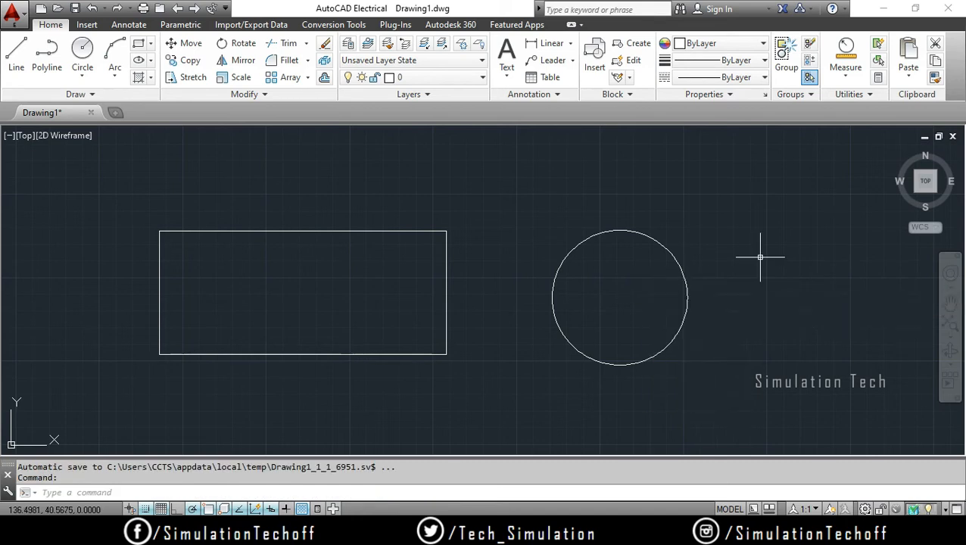
# Measure the angle between the rectangle's left and bottom edges with the Angle tool
pyautogui.click(854, 79)
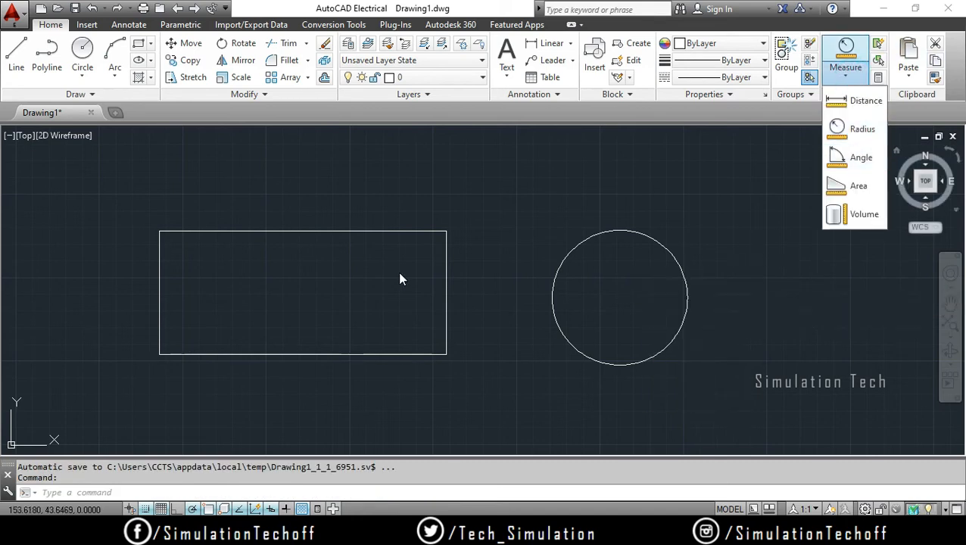
pyautogui.click(850, 156)
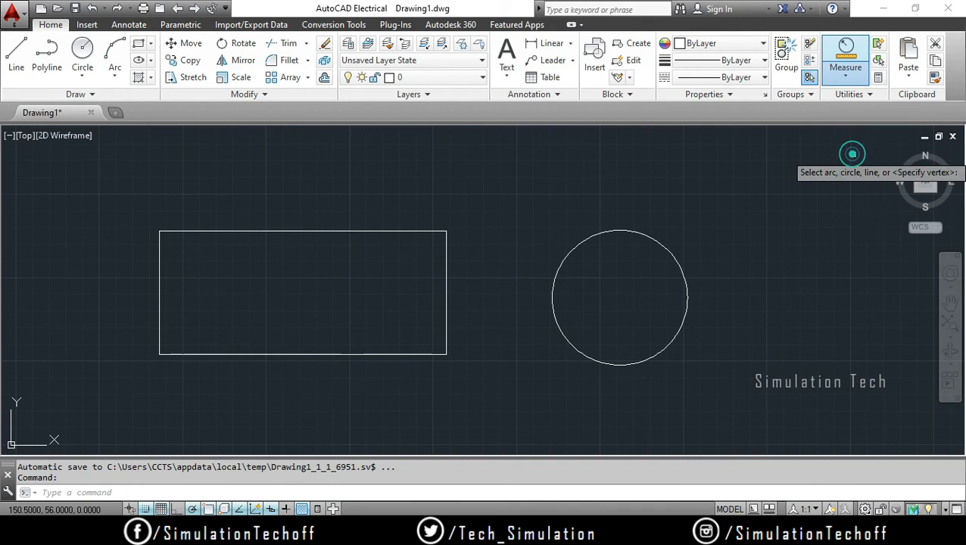
pyautogui.click(159, 304)
pyautogui.click(209, 354)
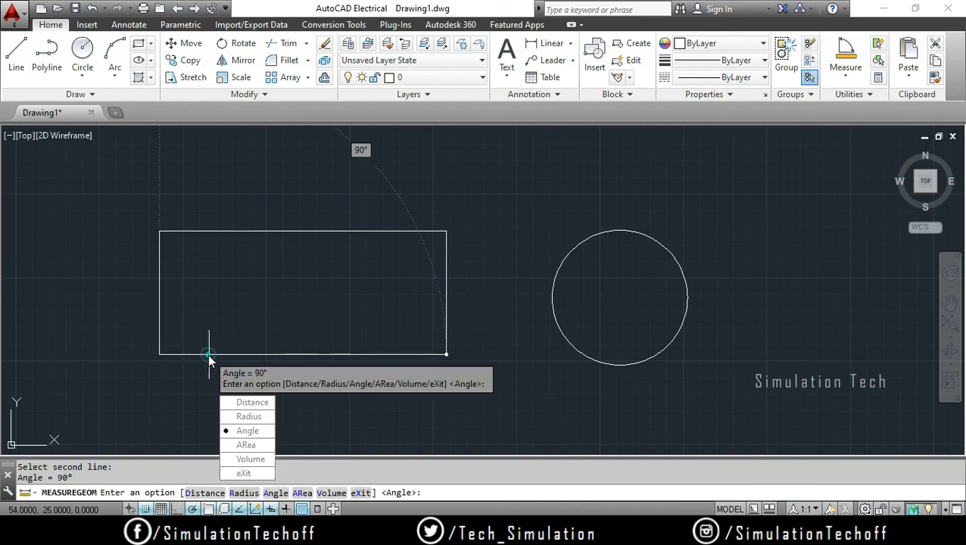
pyautogui.moveTo(369, 225); pyautogui.dragTo(386, 293, button='middle')
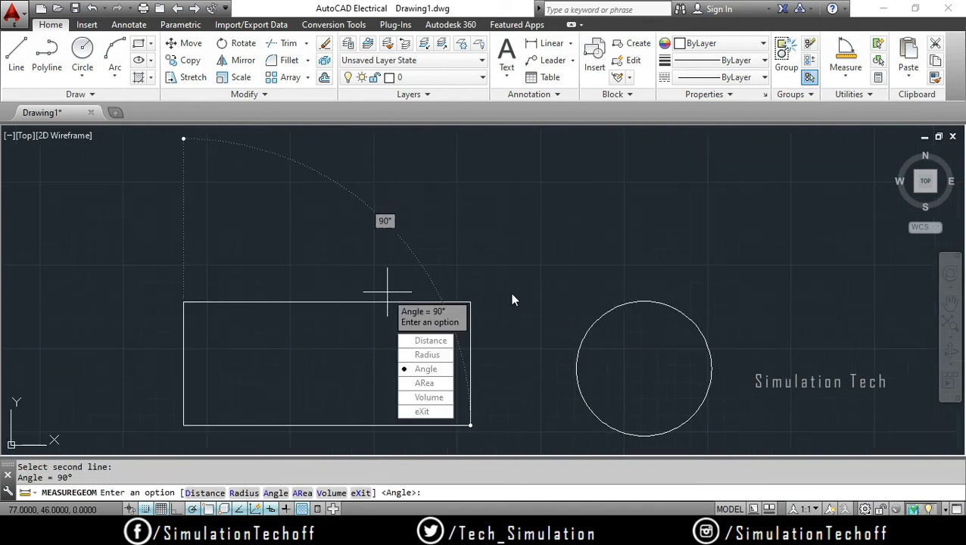
pyautogui.press('Escape')
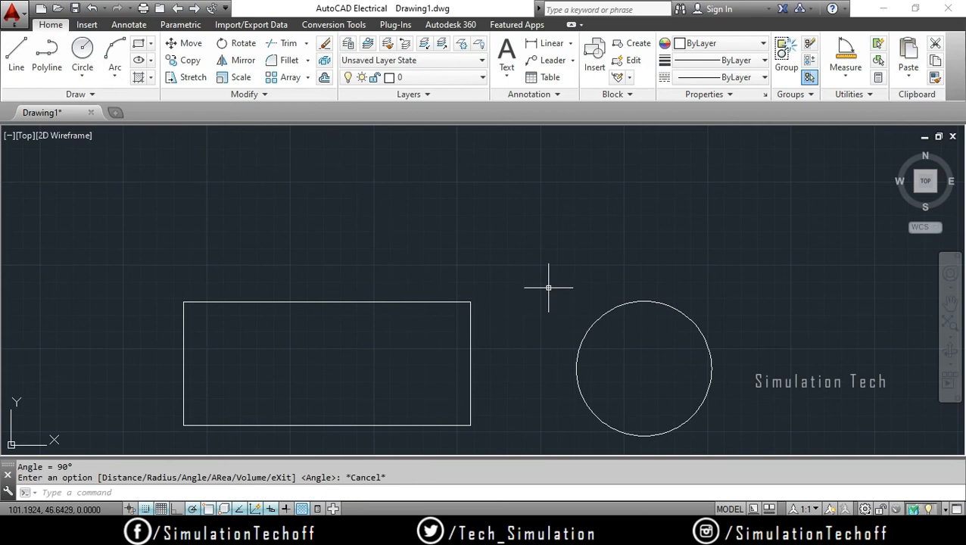
# Measure the rectangle's area and perimeter with the Area tool by specifying its four corners
pyautogui.click(843, 67)
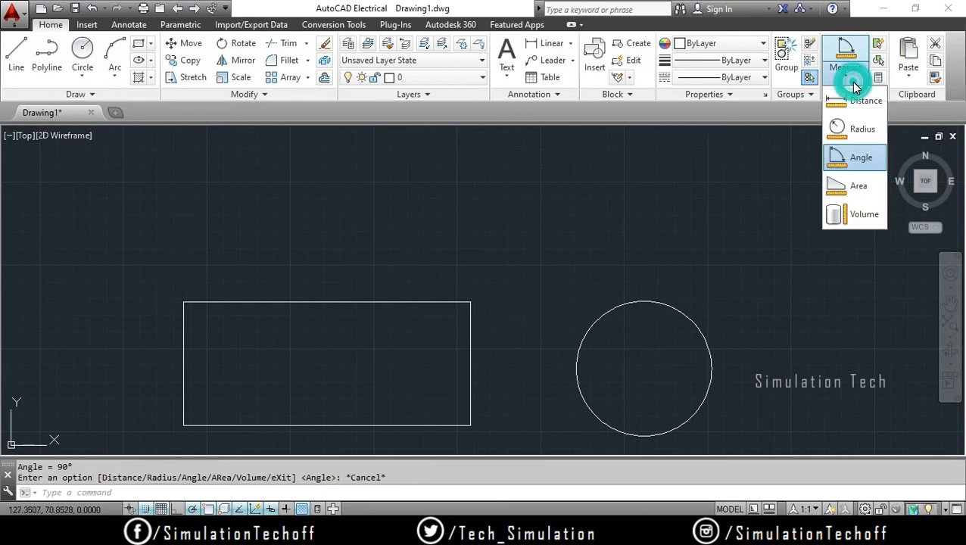
pyautogui.click(851, 187)
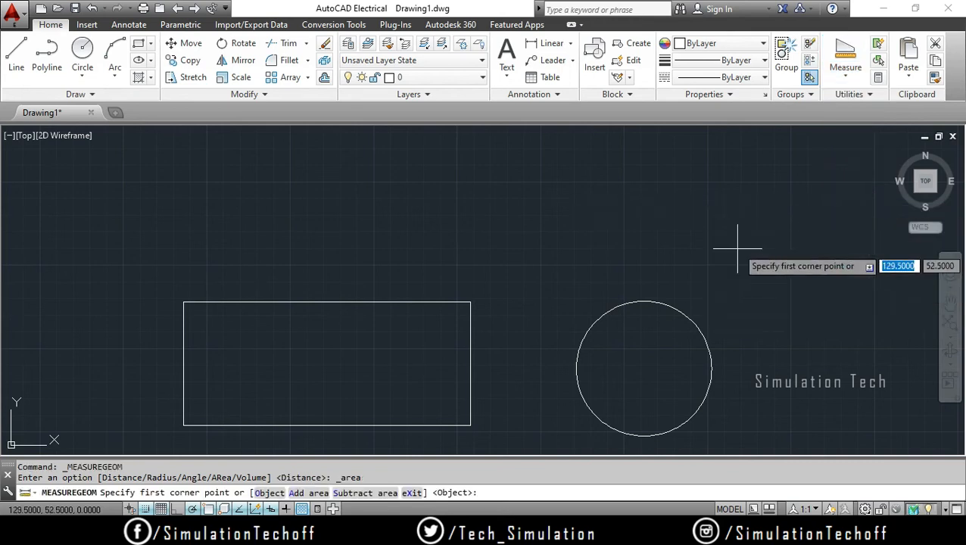
pyautogui.click(184, 302)
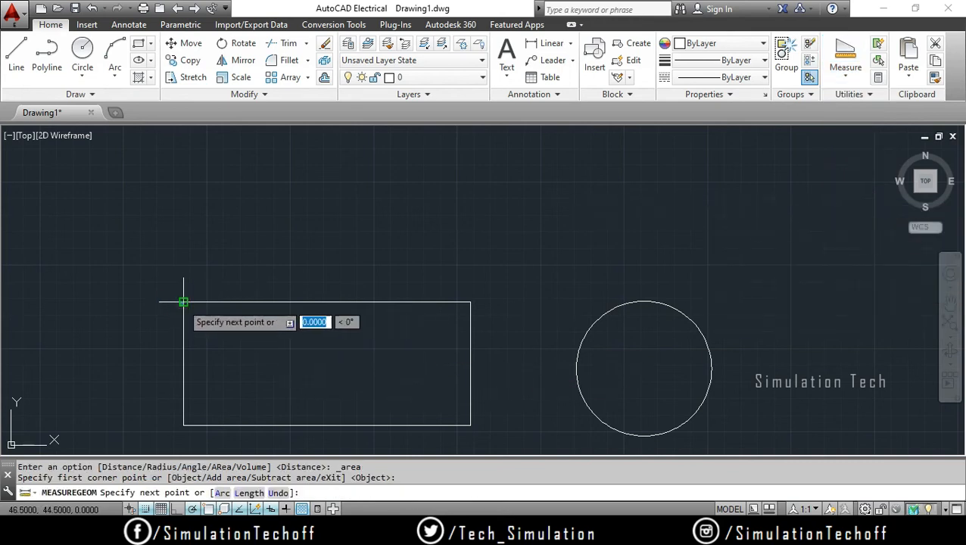
pyautogui.click(183, 425)
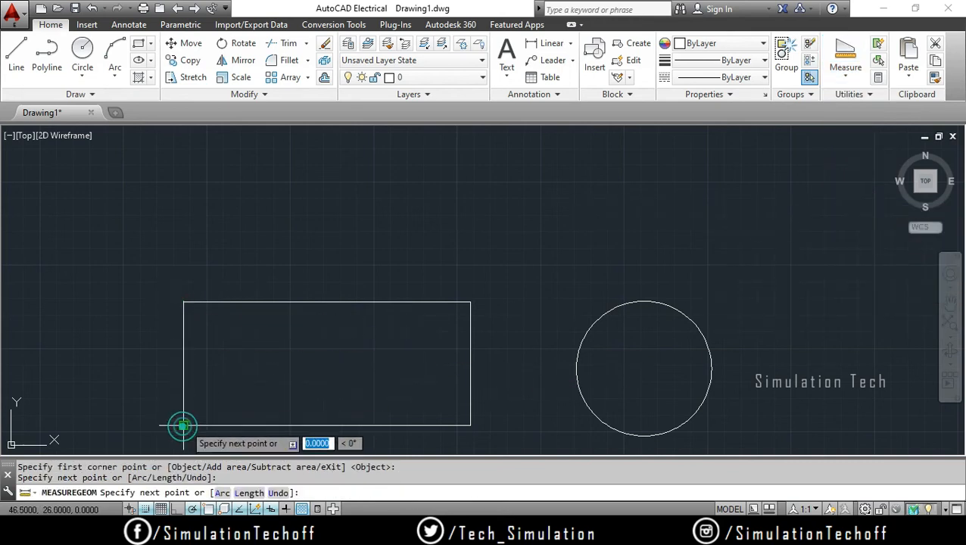
pyautogui.click(469, 424)
pyautogui.click(470, 302)
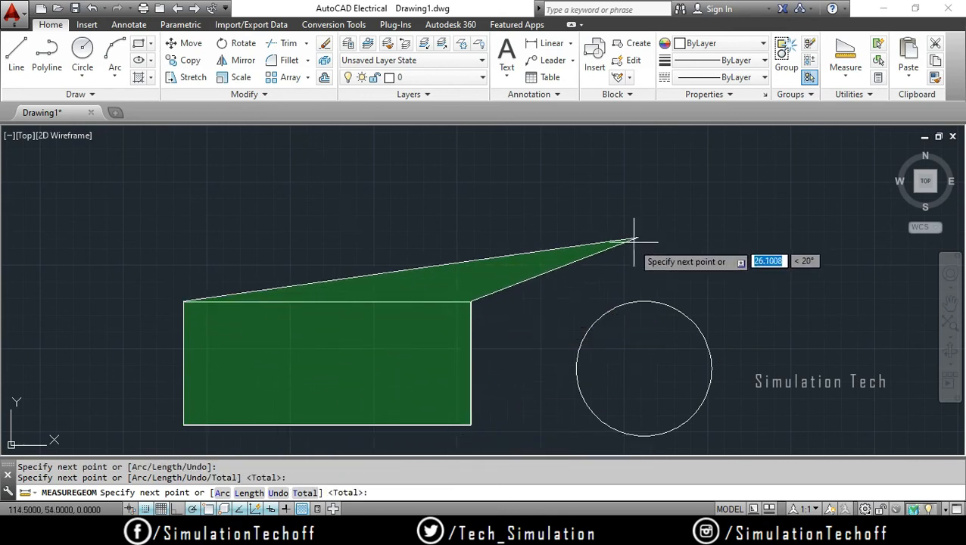
pyautogui.press('Return')
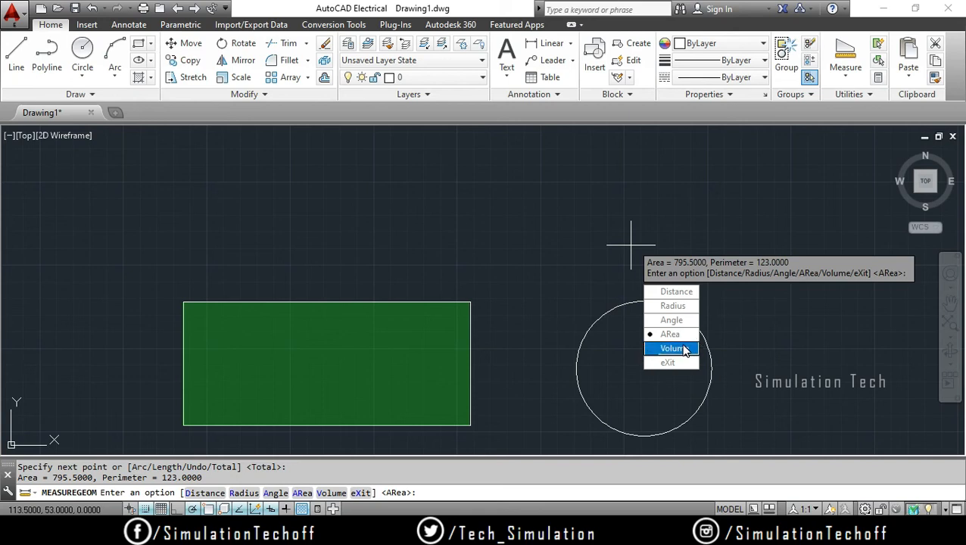
pyautogui.press('Escape')
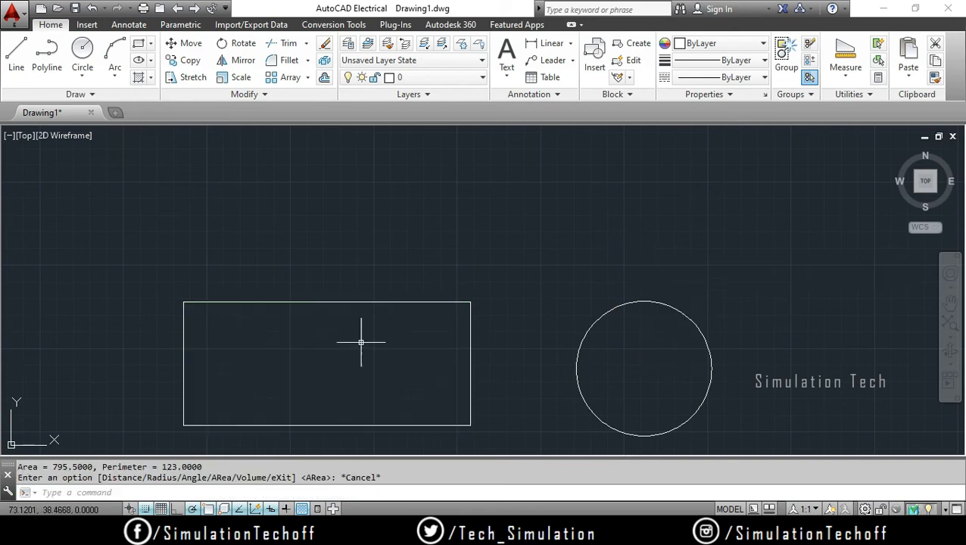
# Erase both the rectangle and the circle
pyautogui.click(148, 269)
pyautogui.click(801, 453)
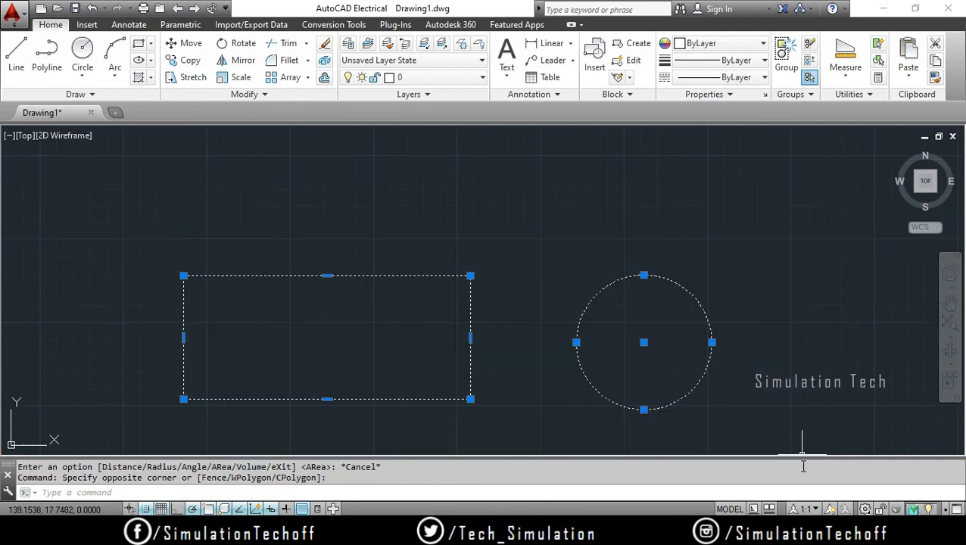
pyautogui.press('Delete')
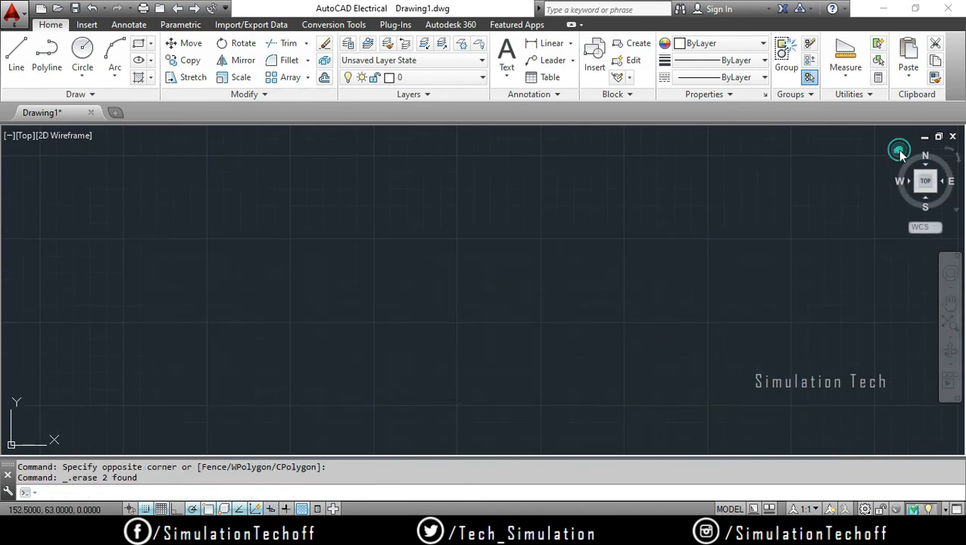
# Switch to the SW isometric view and draw a solid box of about 86.6 cubic units near the origin
pyautogui.click(899, 151)
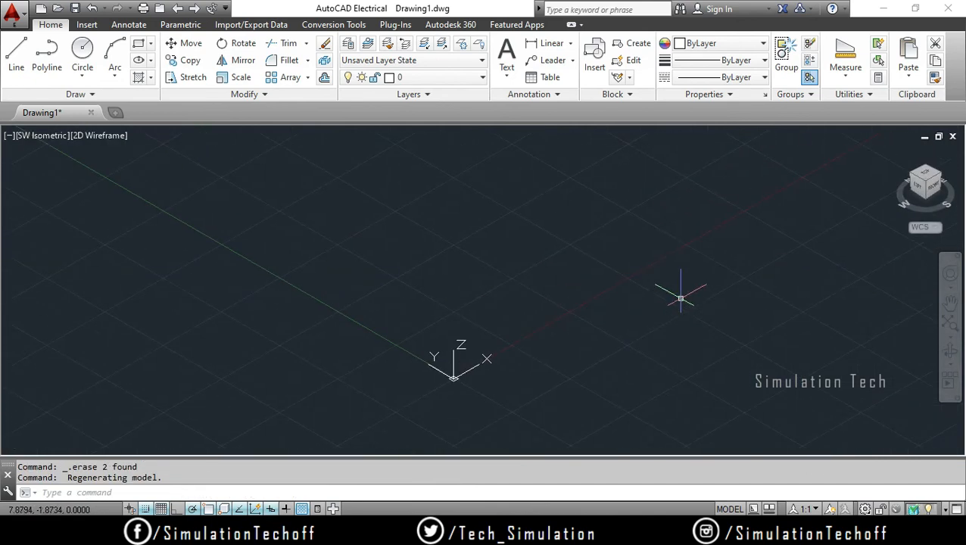
pyautogui.write('box')
pyautogui.press('Return')
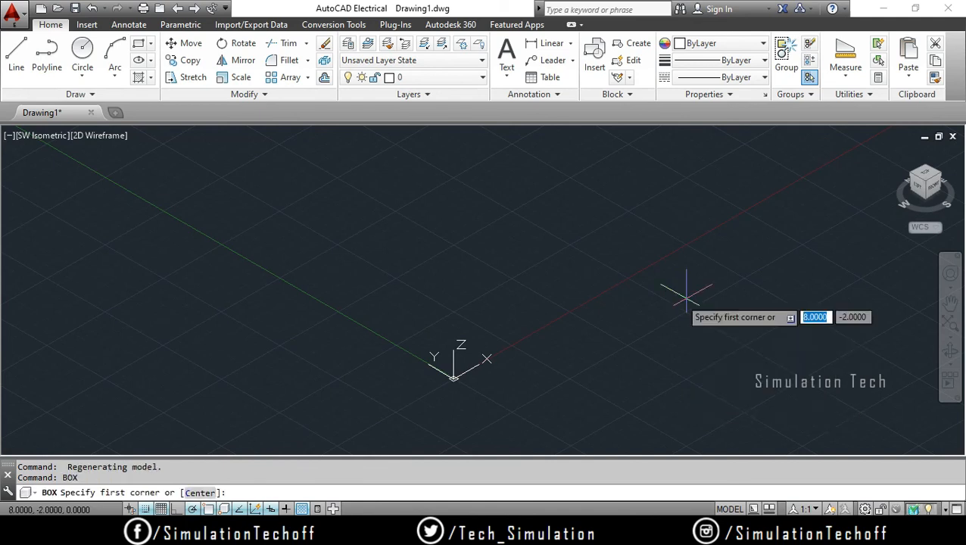
pyautogui.click(455, 218)
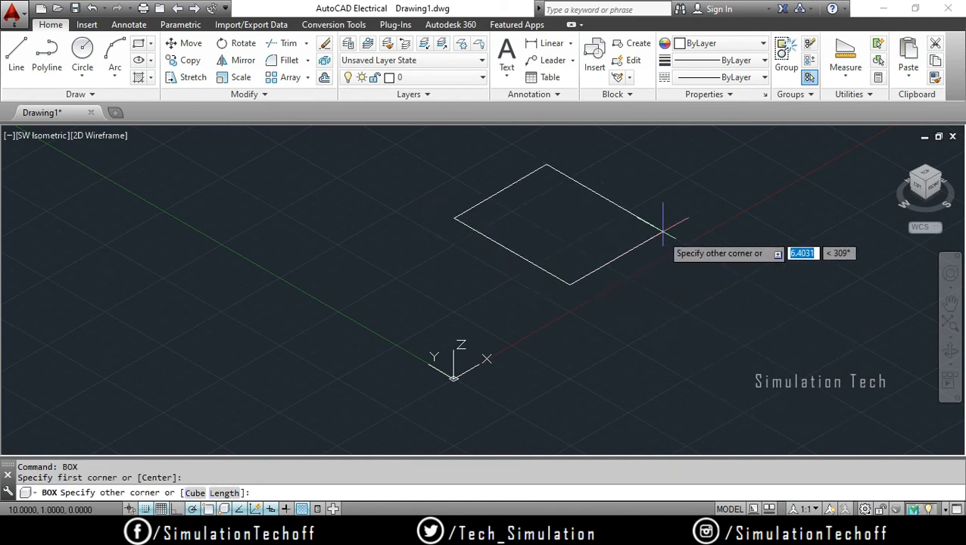
pyautogui.click(688, 233)
pyautogui.moveTo(685, 187); pyautogui.dragTo(683, 279, button='middle')
pyautogui.click(686, 237)
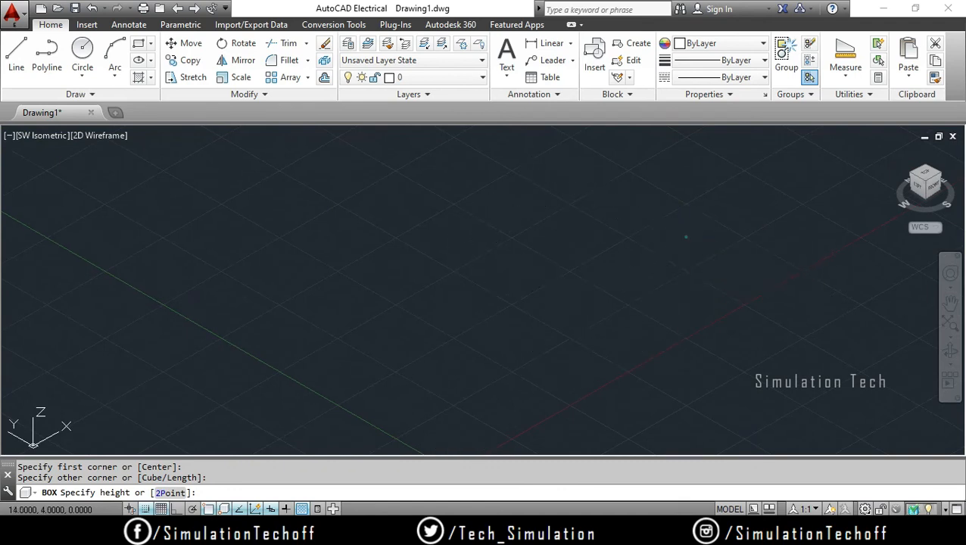
pyautogui.moveTo(758, 329)
pyautogui.keyDown('shift'); pyautogui.mouseDown(button='middle')
pyautogui.moveTo(744, 341)
pyautogui.moveTo(696, 310)
pyautogui.moveTo(711, 309)
pyautogui.mouseUp(button='middle'); pyautogui.keyUp('shift')
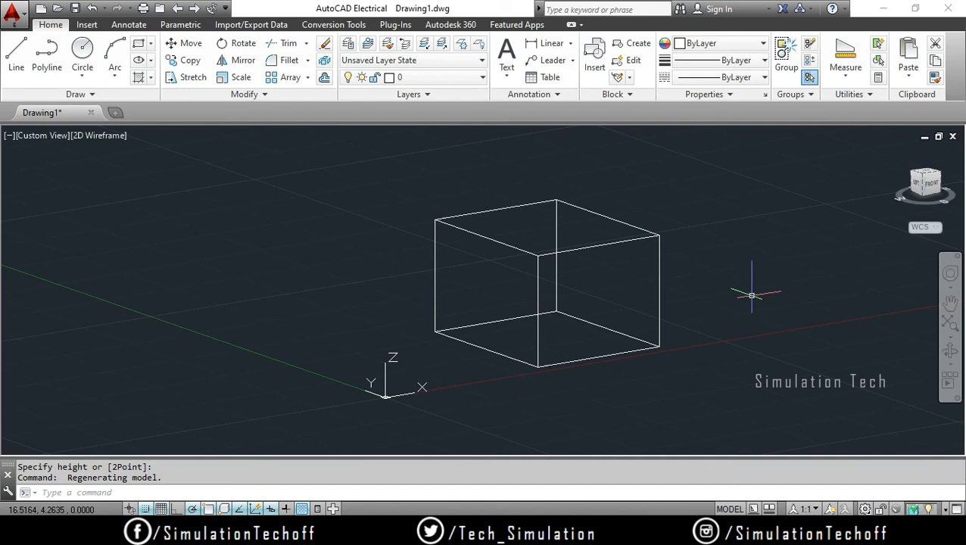
# Display the box in the Shaded with edges visual style
pyautogui.click(98, 135)
pyautogui.click(154, 250)
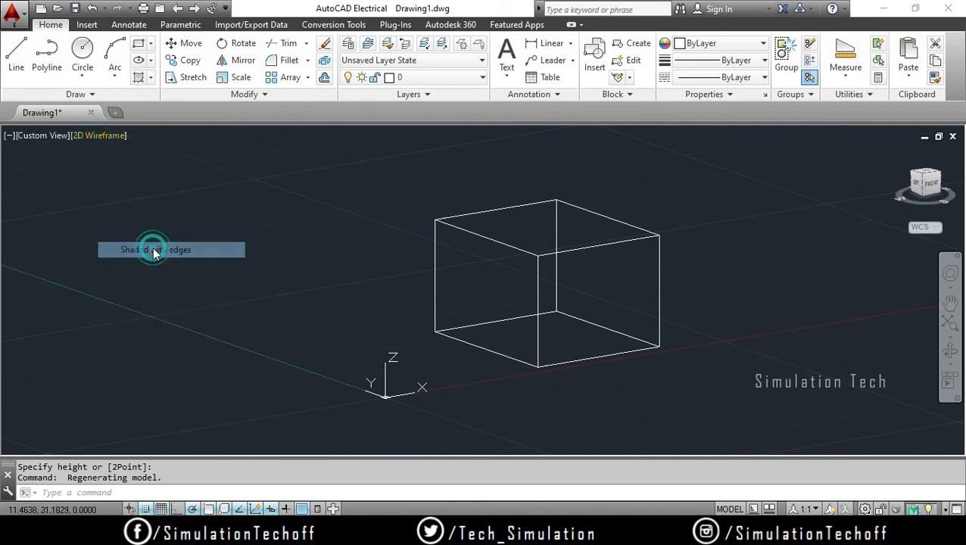
pyautogui.moveTo(729, 290)
pyautogui.keyDown('shift'); pyautogui.mouseDown(button='middle')
pyautogui.moveTo(718, 280)
pyautogui.moveTo(716, 300)
pyautogui.mouseUp(button='middle'); pyautogui.keyUp('shift')
# Measure the box's volume with the Volume tool, using the Object option
pyautogui.click(845, 70)
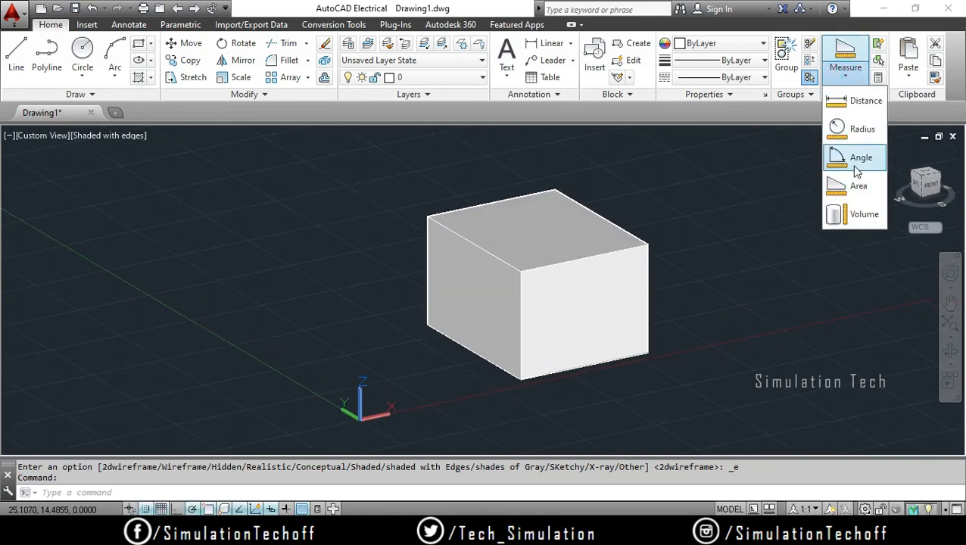
pyautogui.click(857, 217)
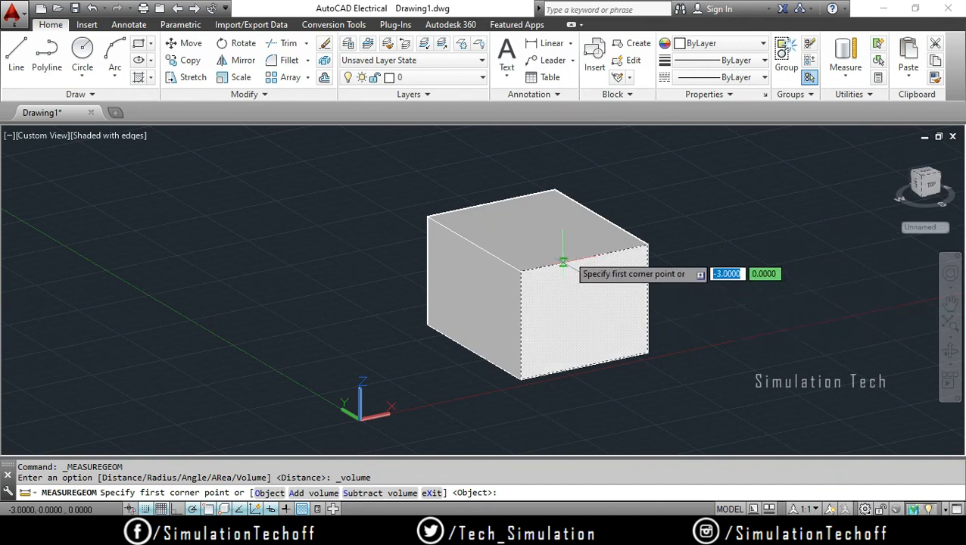
pyautogui.click(267, 494)
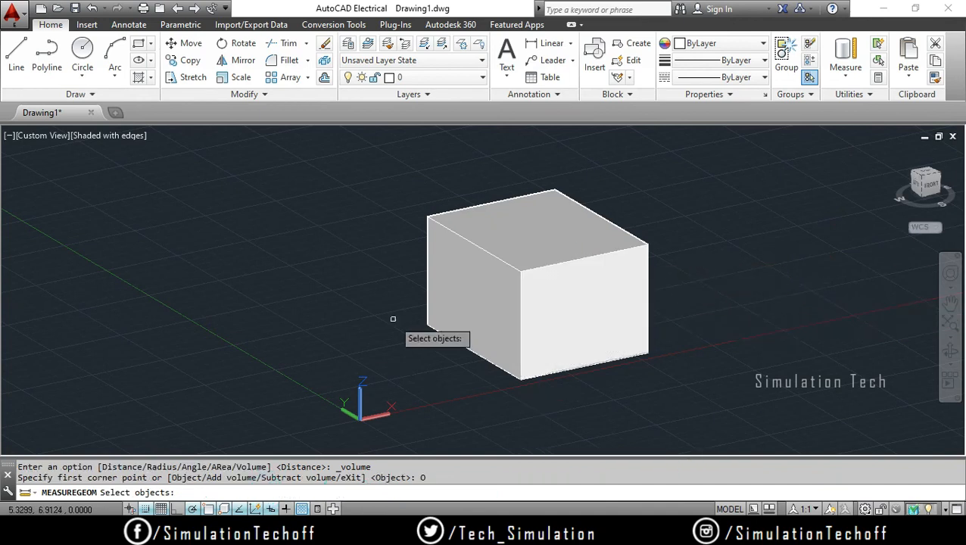
pyautogui.click(535, 244)
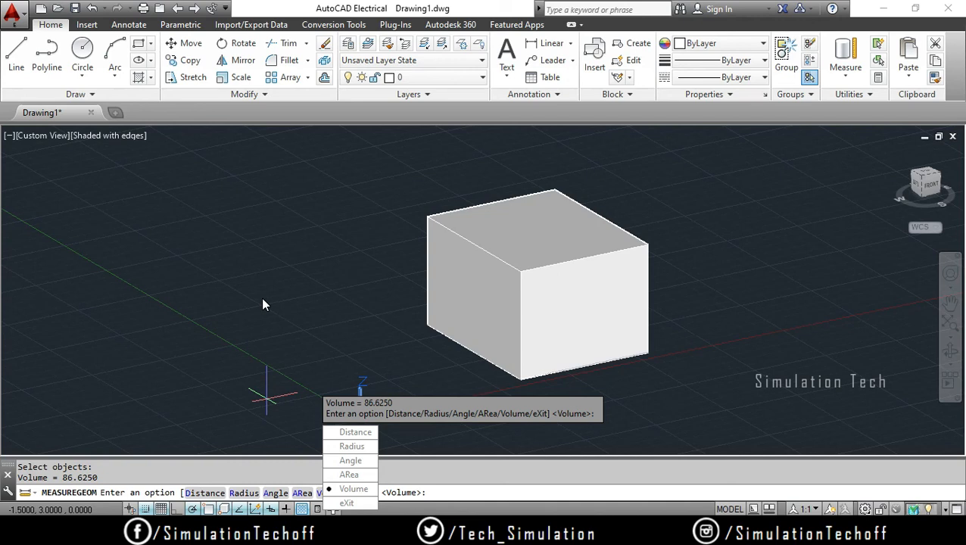
pyautogui.press('Escape')
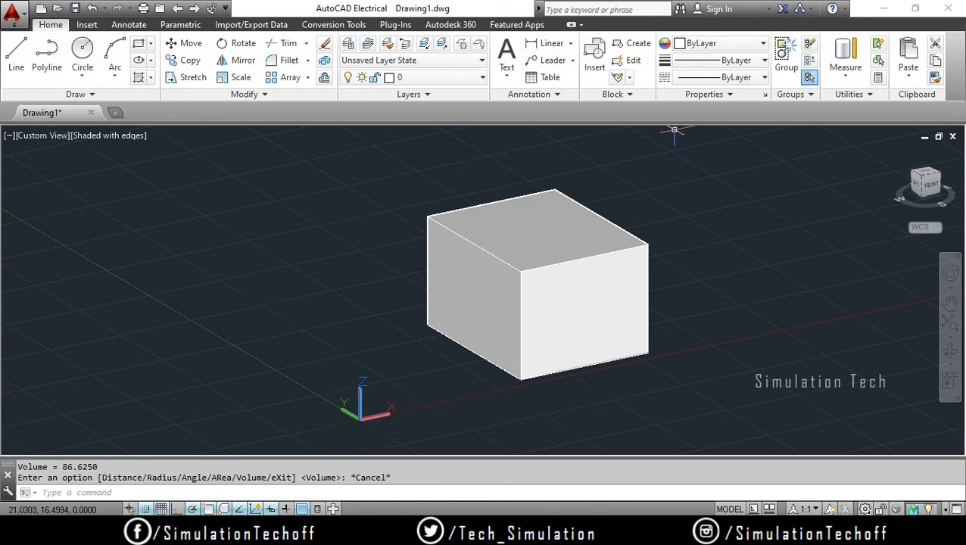
# Select the whole box with a selection window
pyautogui.click(846, 76)
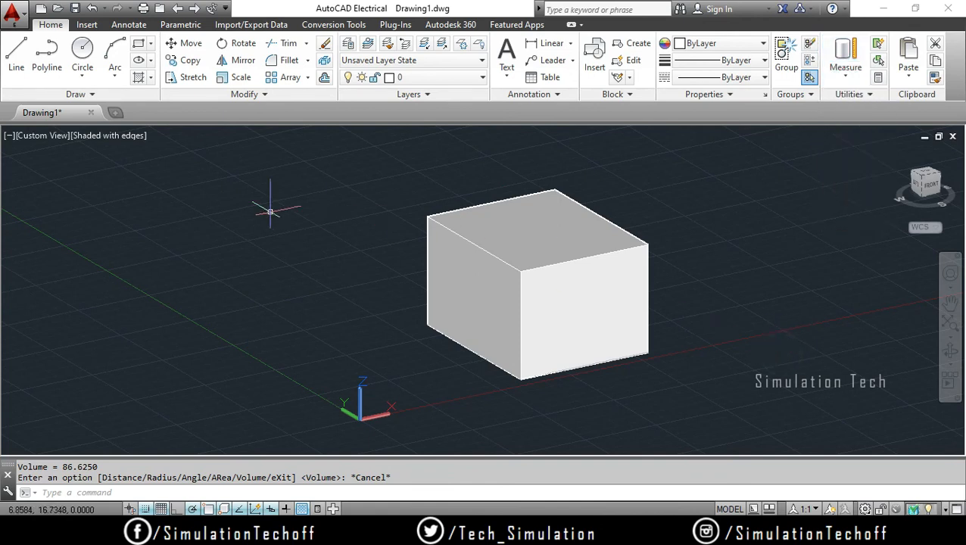
pyautogui.click(372, 176)
pyautogui.click(748, 400)
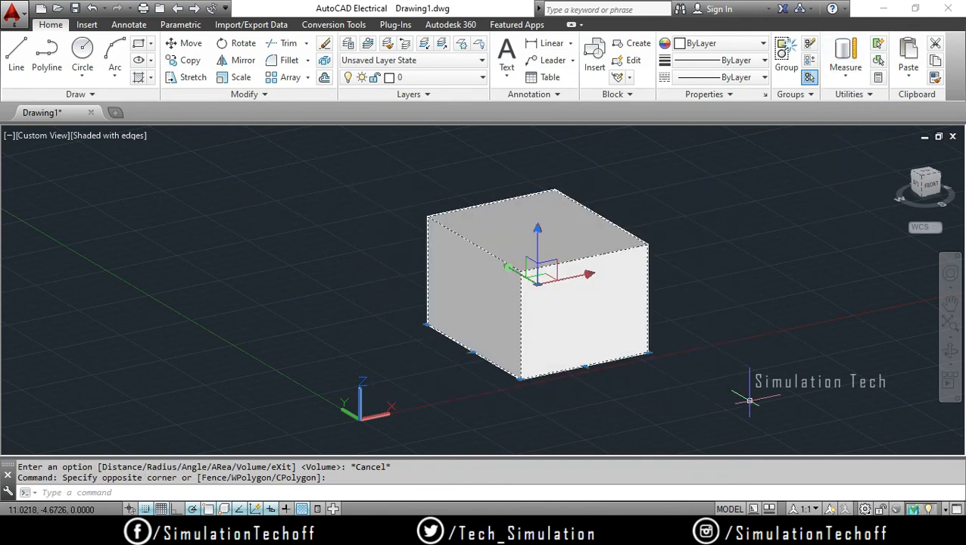